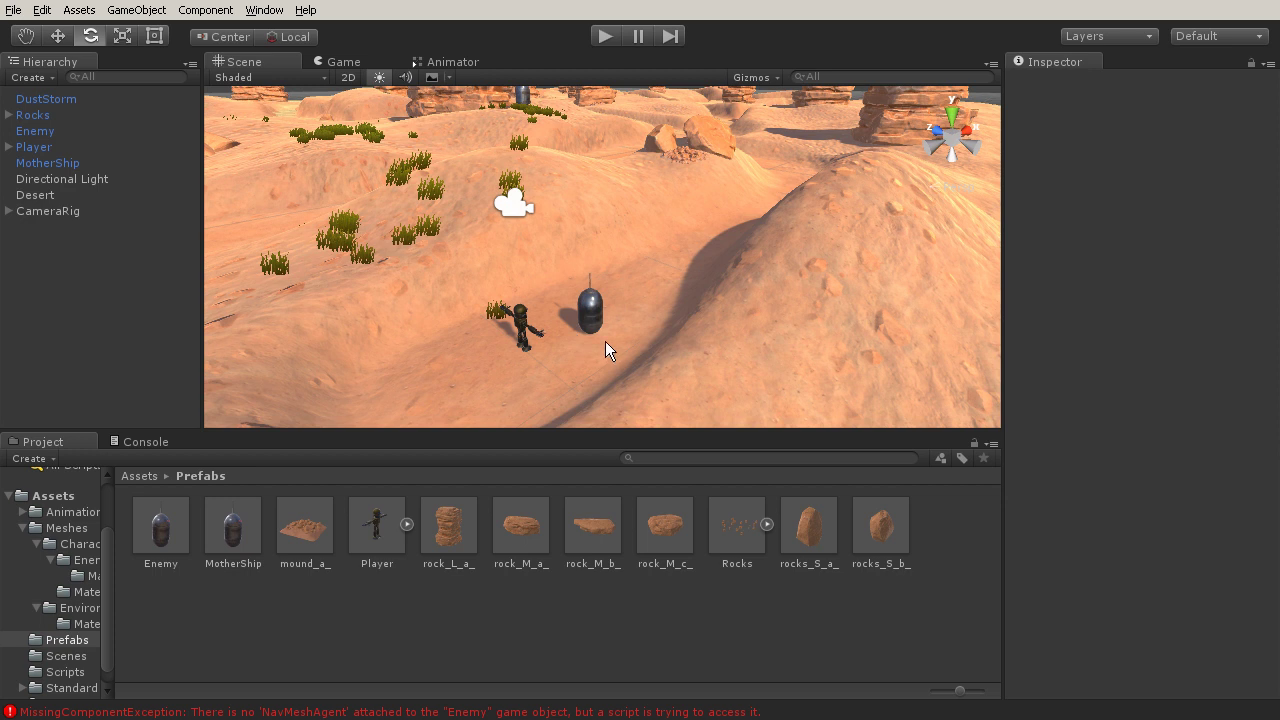
Select the Enemy tank and attach a Nav Mesh Agent via Add Component, searching 'na'.
scroll(605, 341, "up", 3)
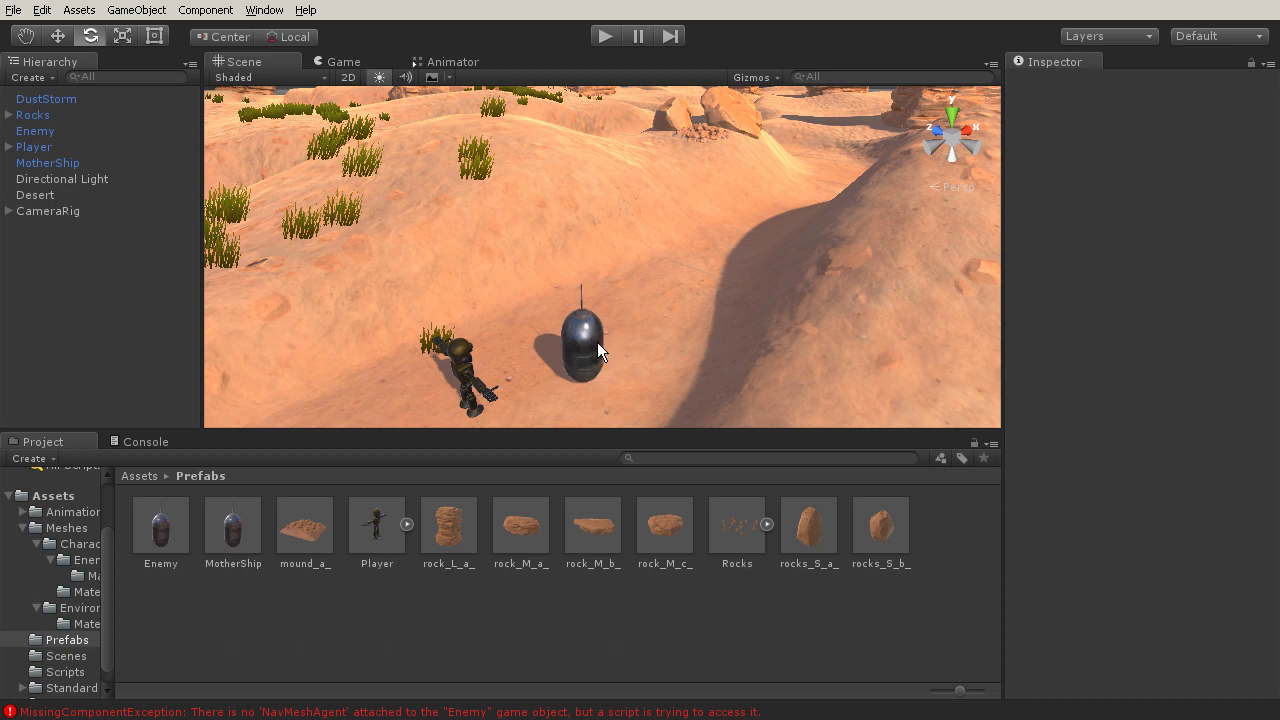
left_click(597, 350)
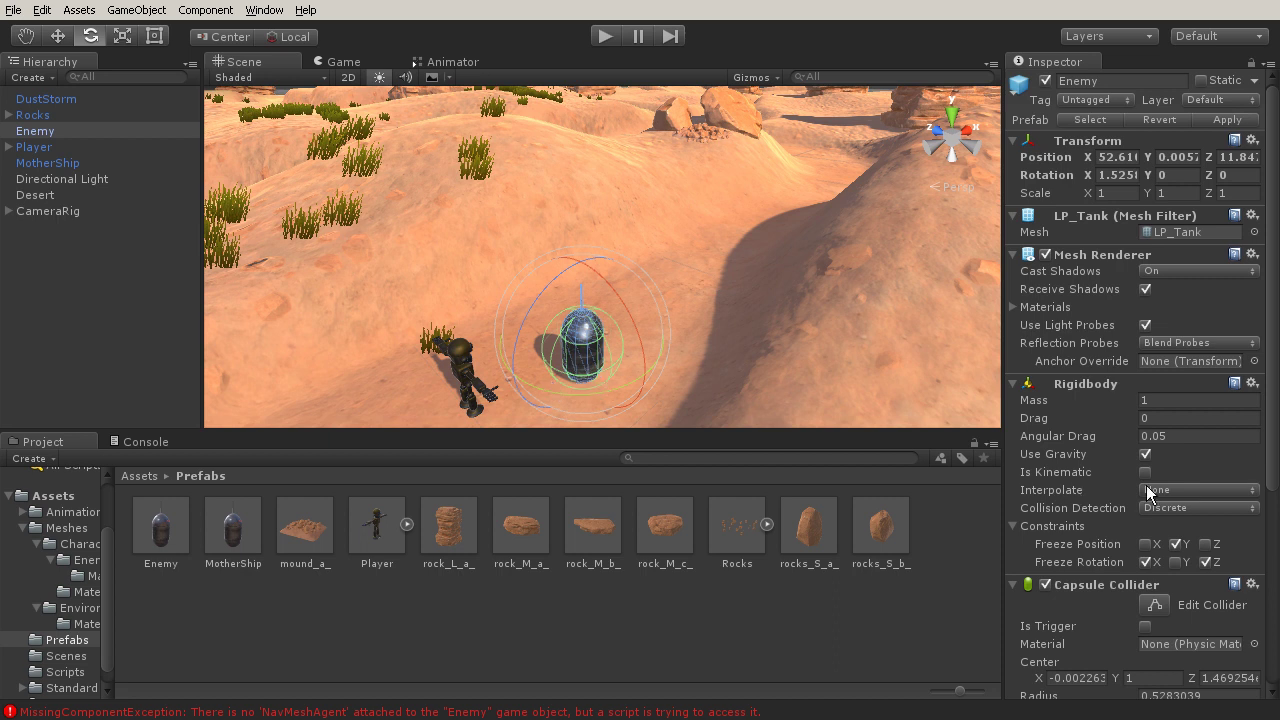
scroll(1124, 466, "down", 5)
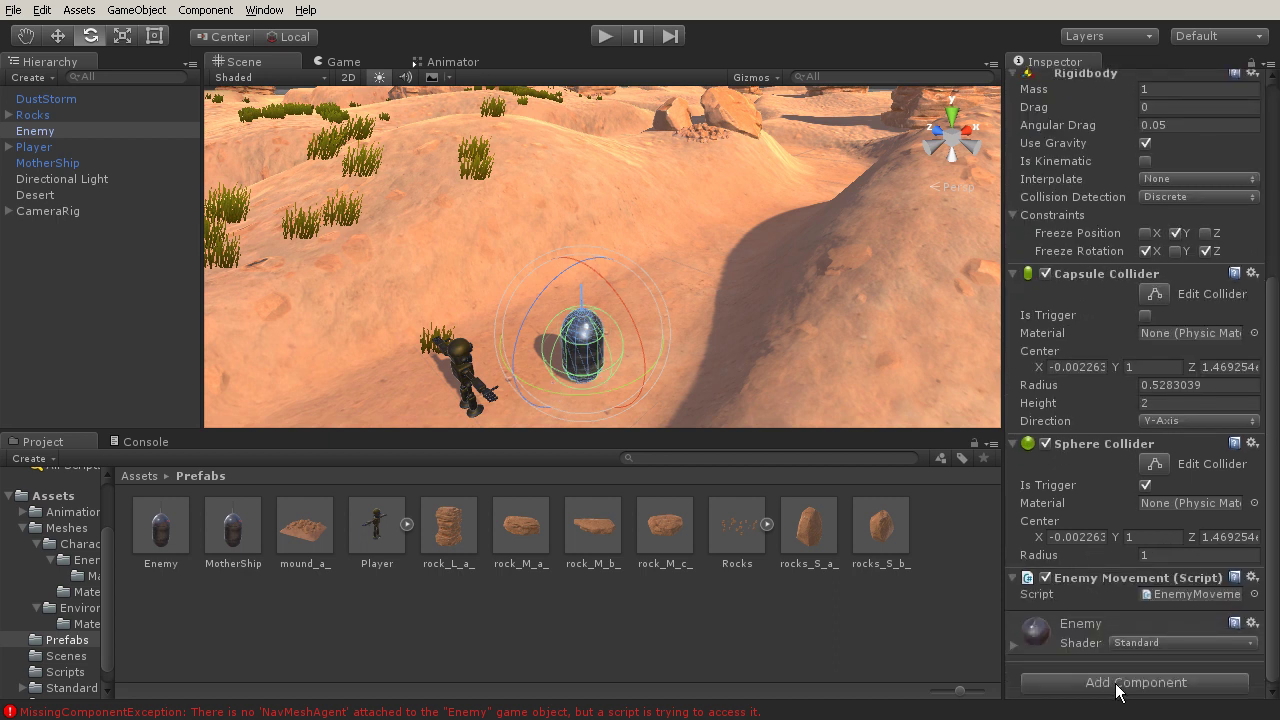
left_click(1118, 684)
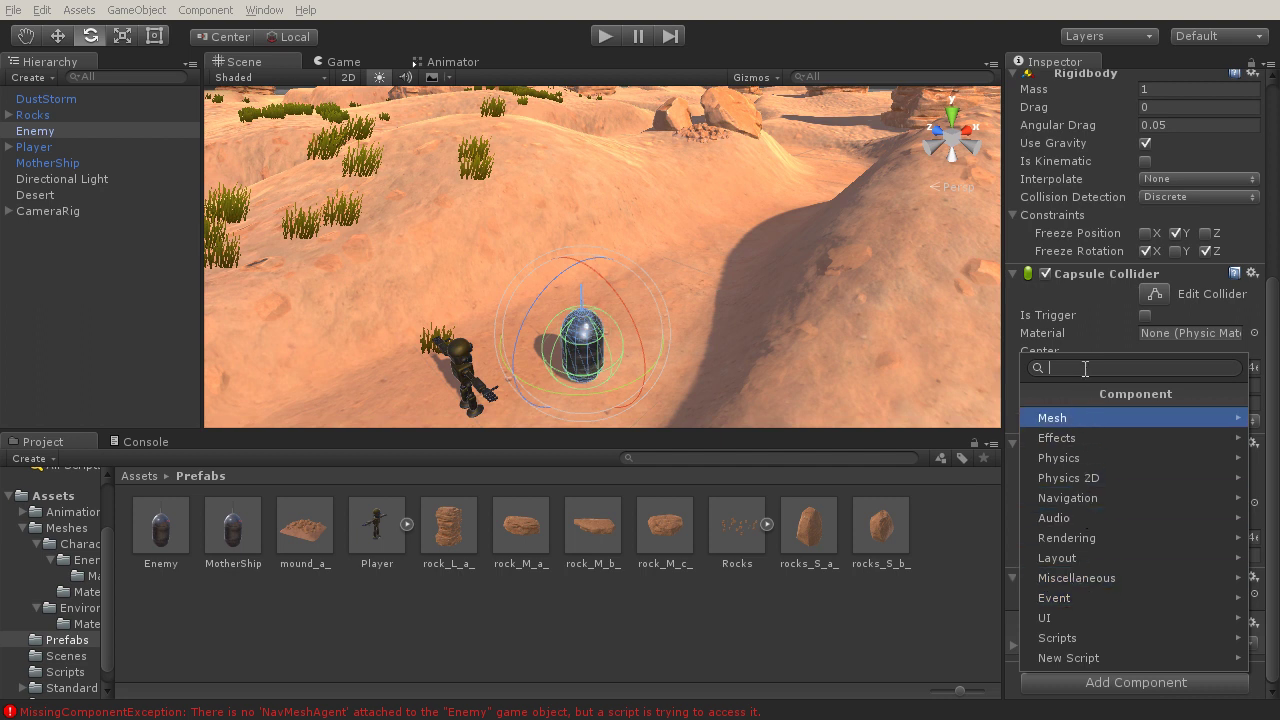
type("na")
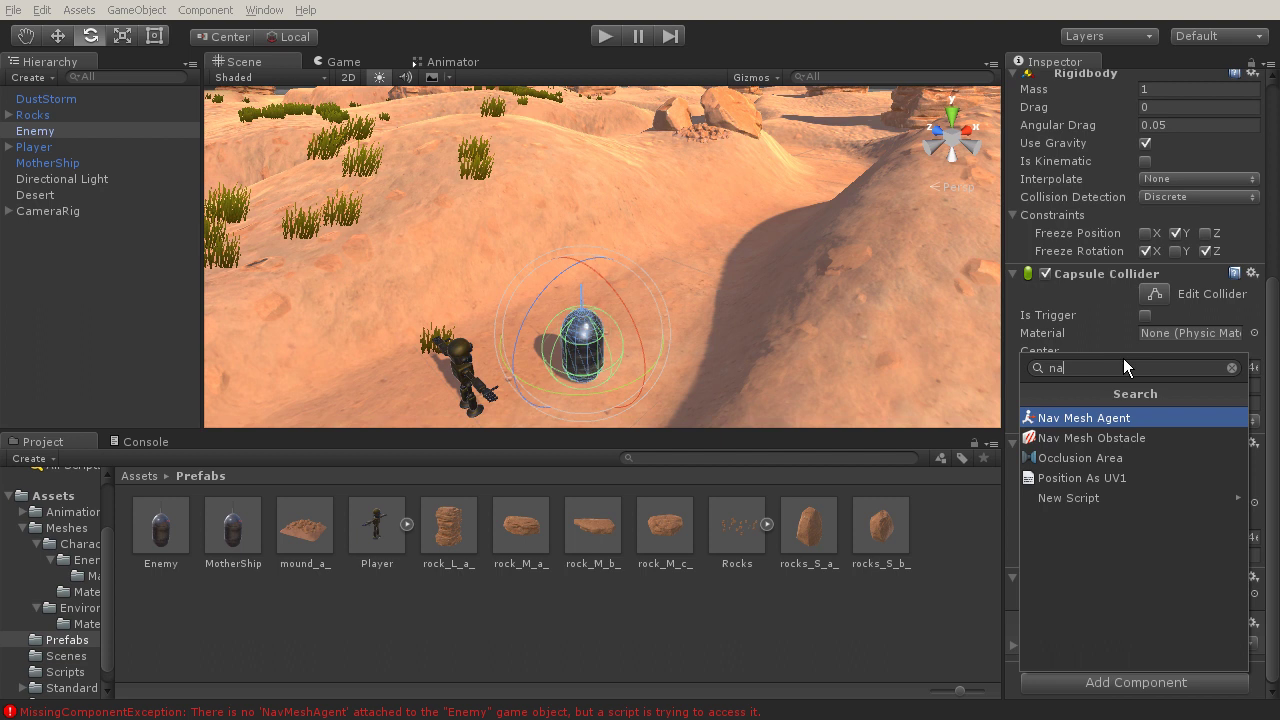
left_click(1077, 418)
Zoom in on the Enemy and set its Nav Mesh Agent Height to 2.
scroll(1071, 580, "down", 5)
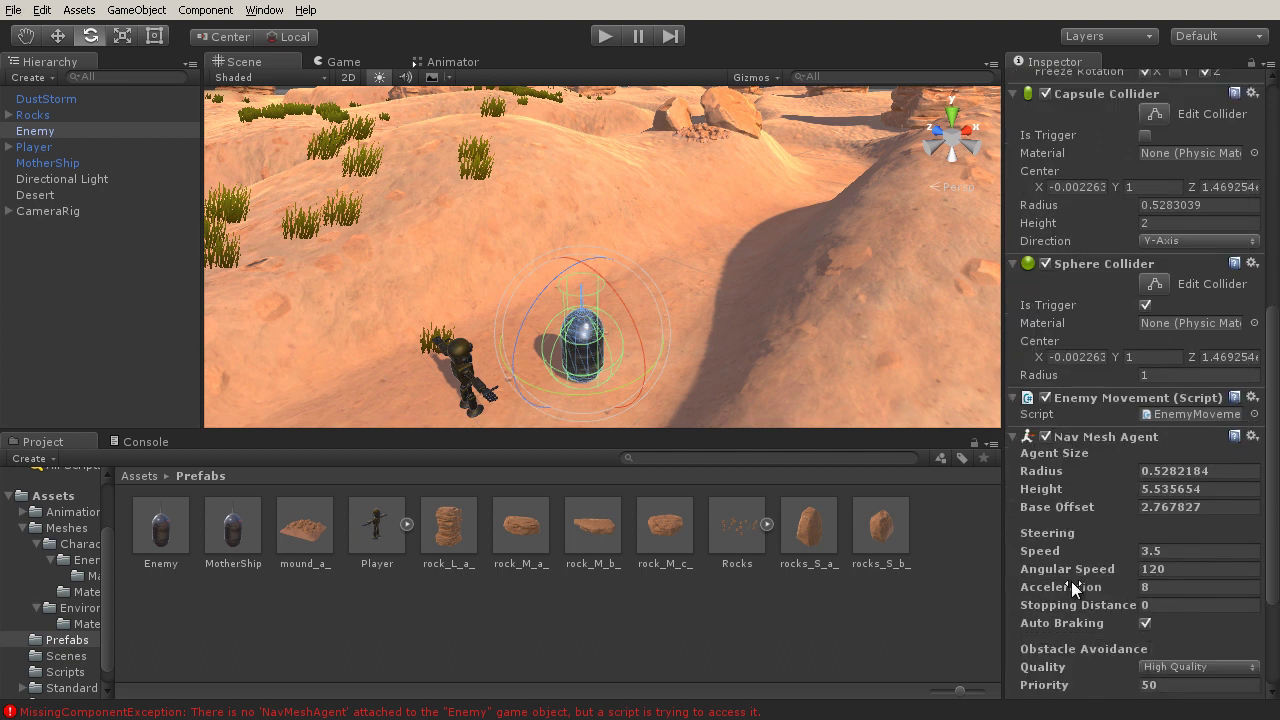
scroll(1072, 588, "down", 2)
middle_click_drag(700, 260, 750, 274)
right_click_drag(750, 274, 585, 277)
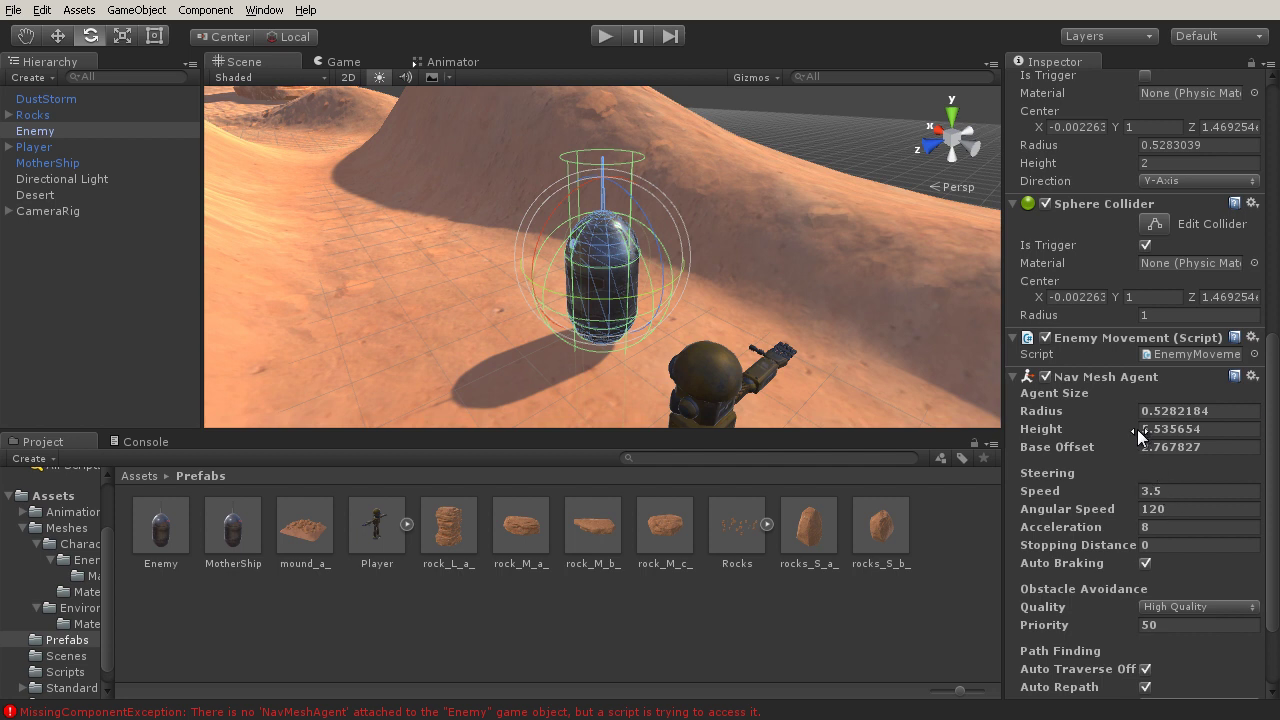
left_click_drag(1144, 427, 1090, 425)
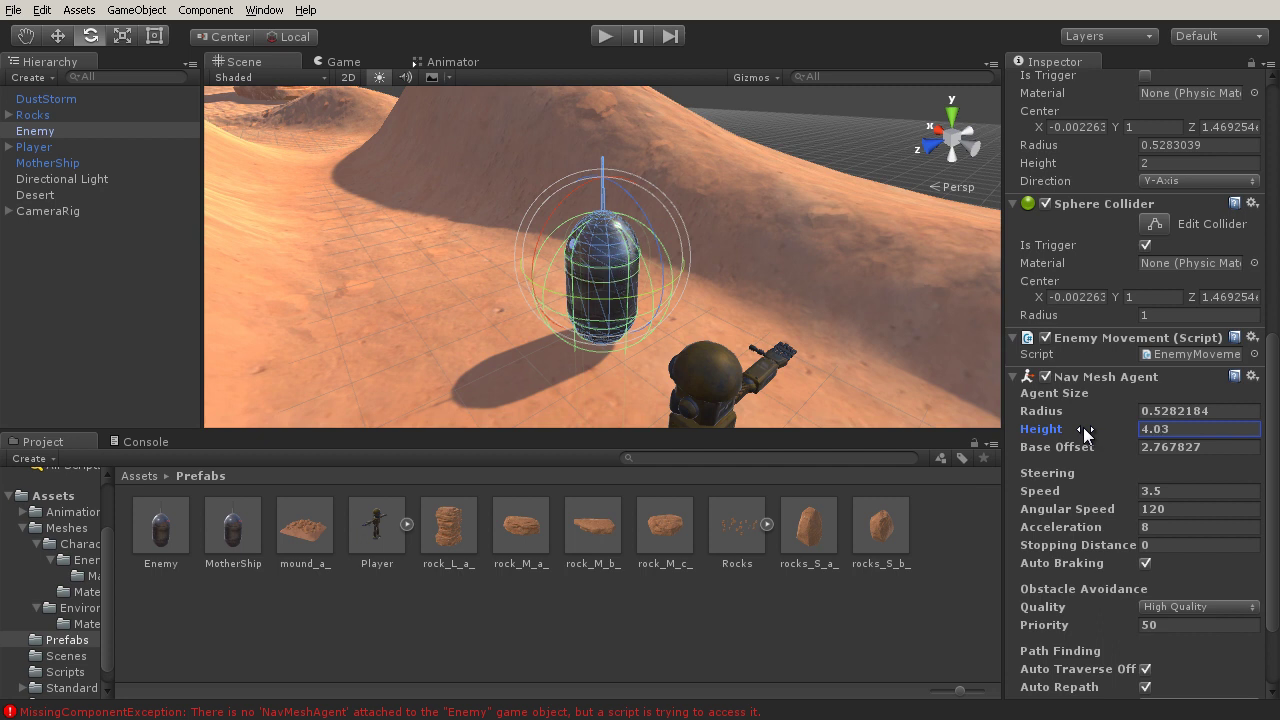
left_click(1170, 429)
type("2")
Set the agent's Base Offset to 0 so it sits on the tank.
left_click(1134, 410)
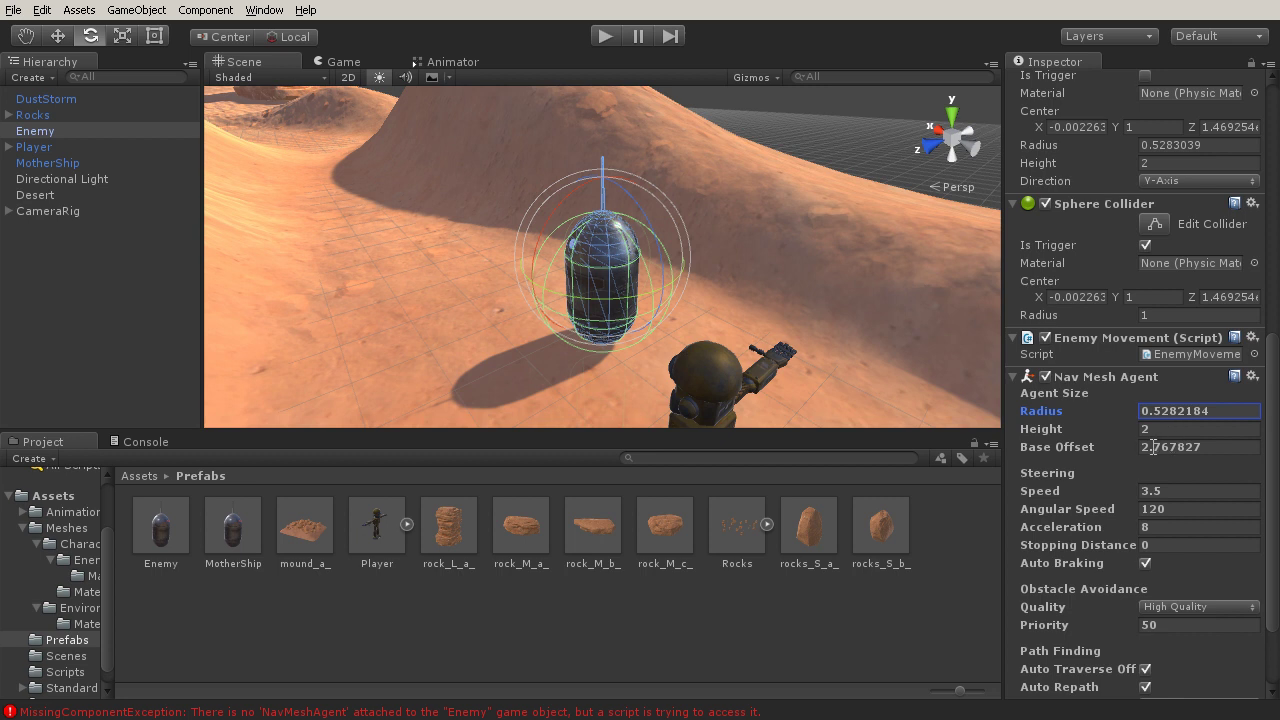
left_click(1142, 448)
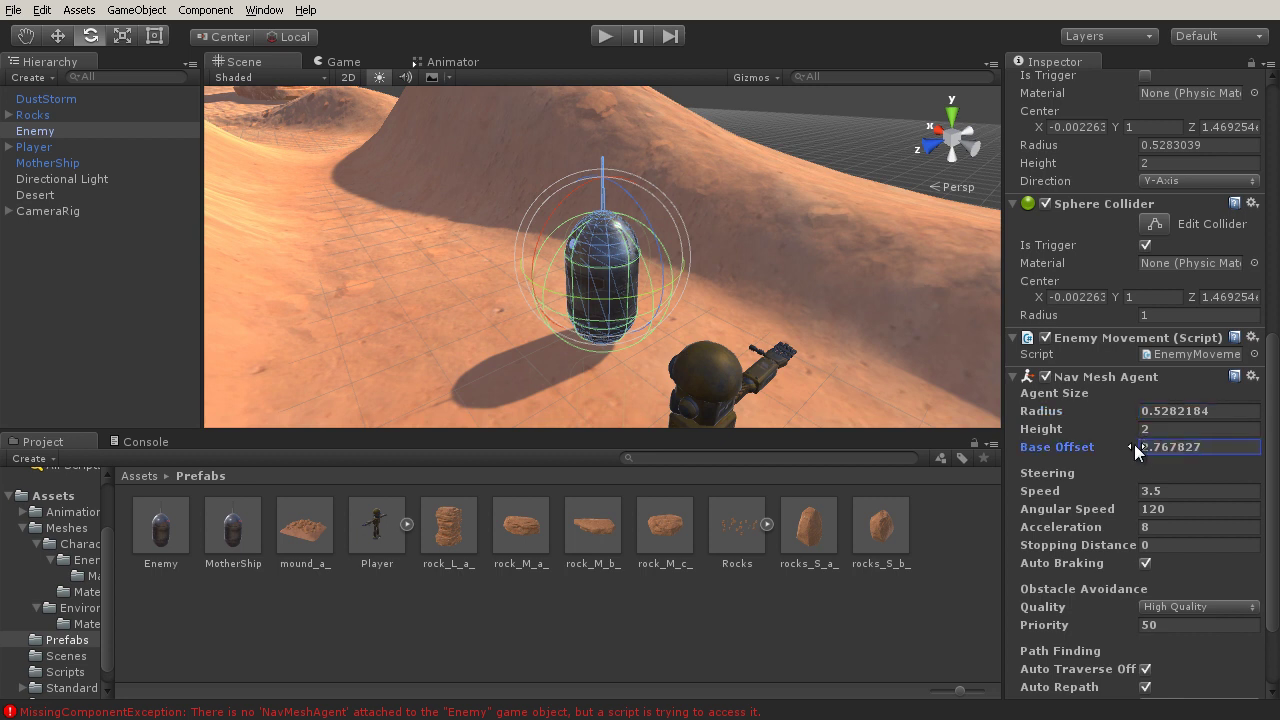
type("3.33")
left_click_drag(1121, 445, 1058, 446)
type("0")
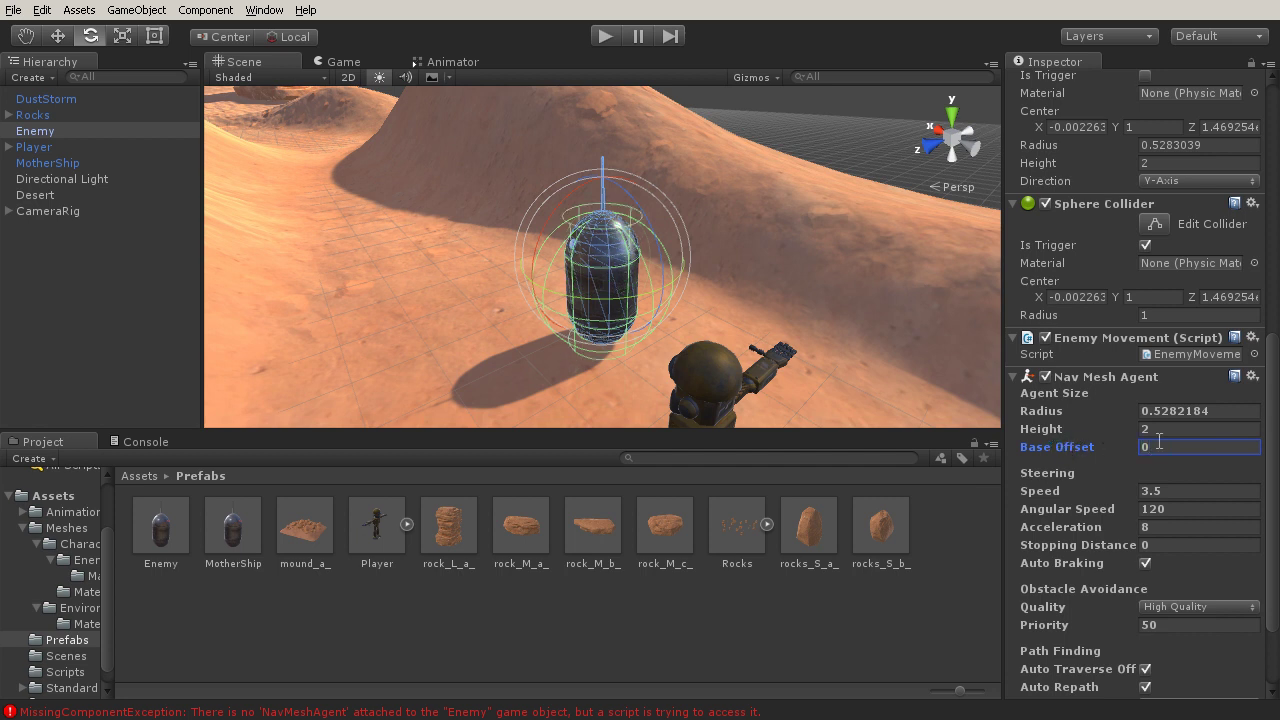
right_click_drag(766, 400, 543, 371)
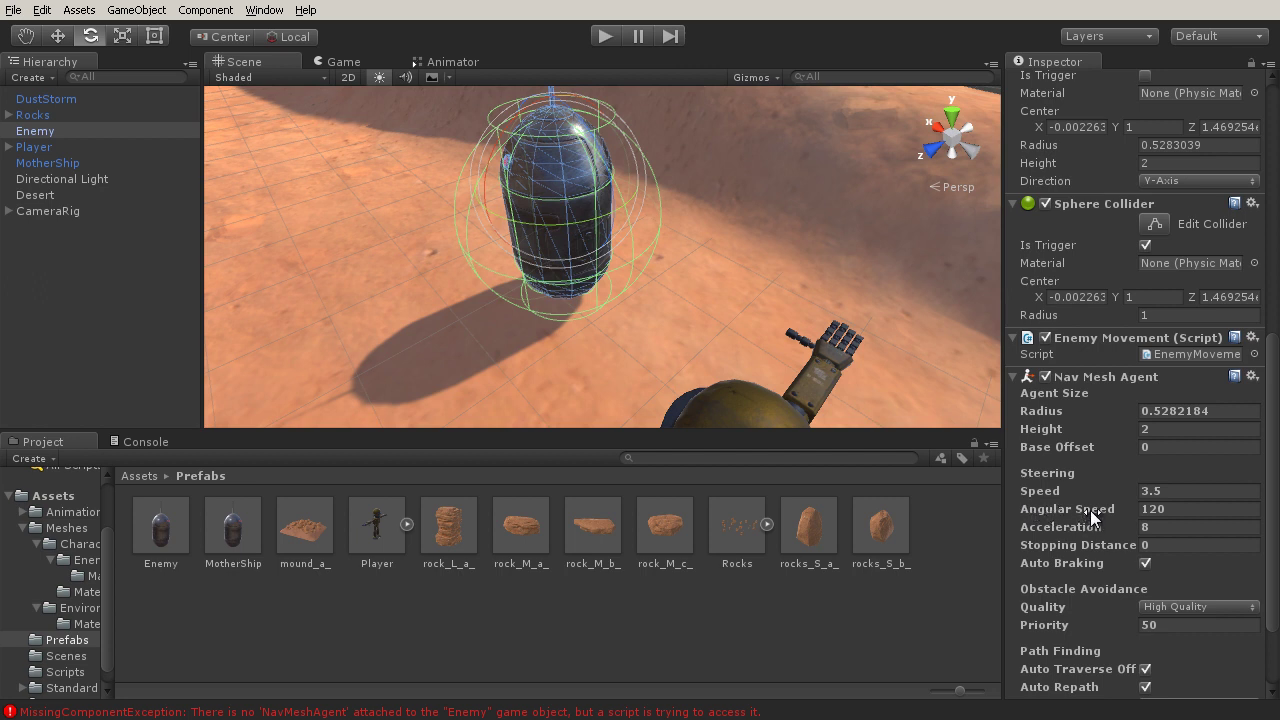
left_click(1169, 443)
left_click_drag(1273, 340, 1266, 375)
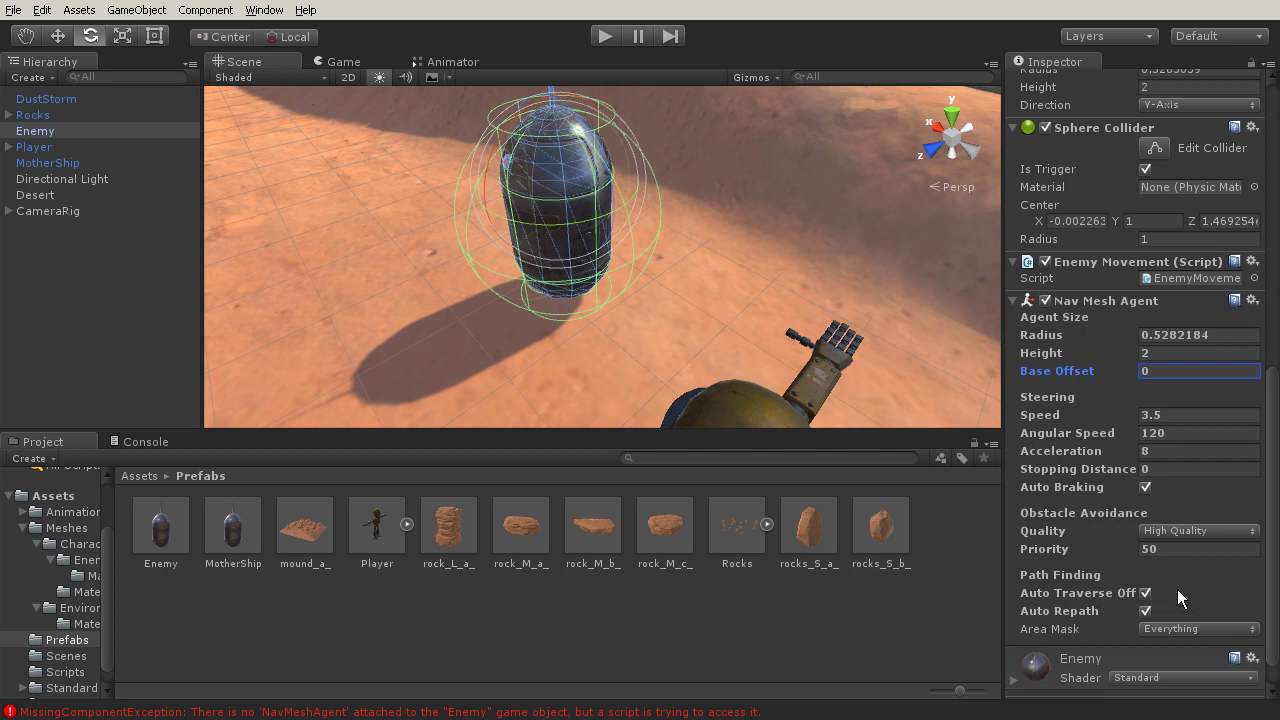
scroll(1177, 589, "down", 1)
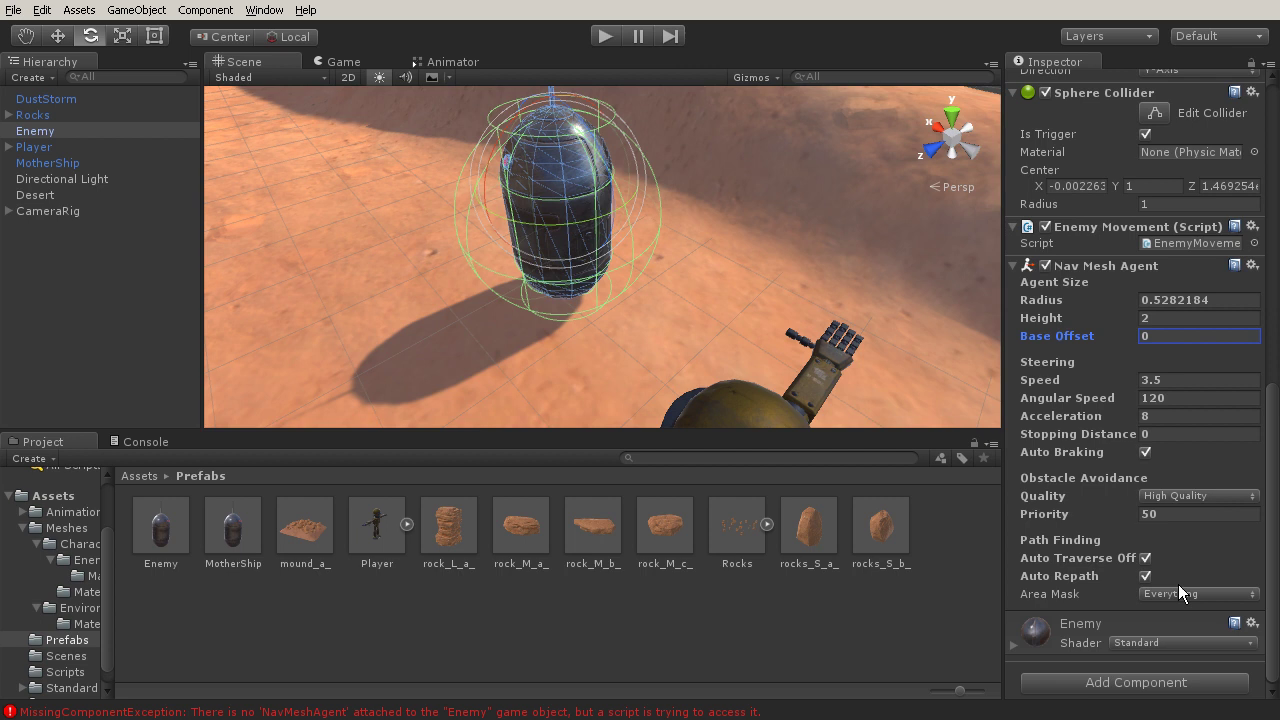
scroll(1178, 584, "up", 2)
scroll(1105, 491, "up", 6)
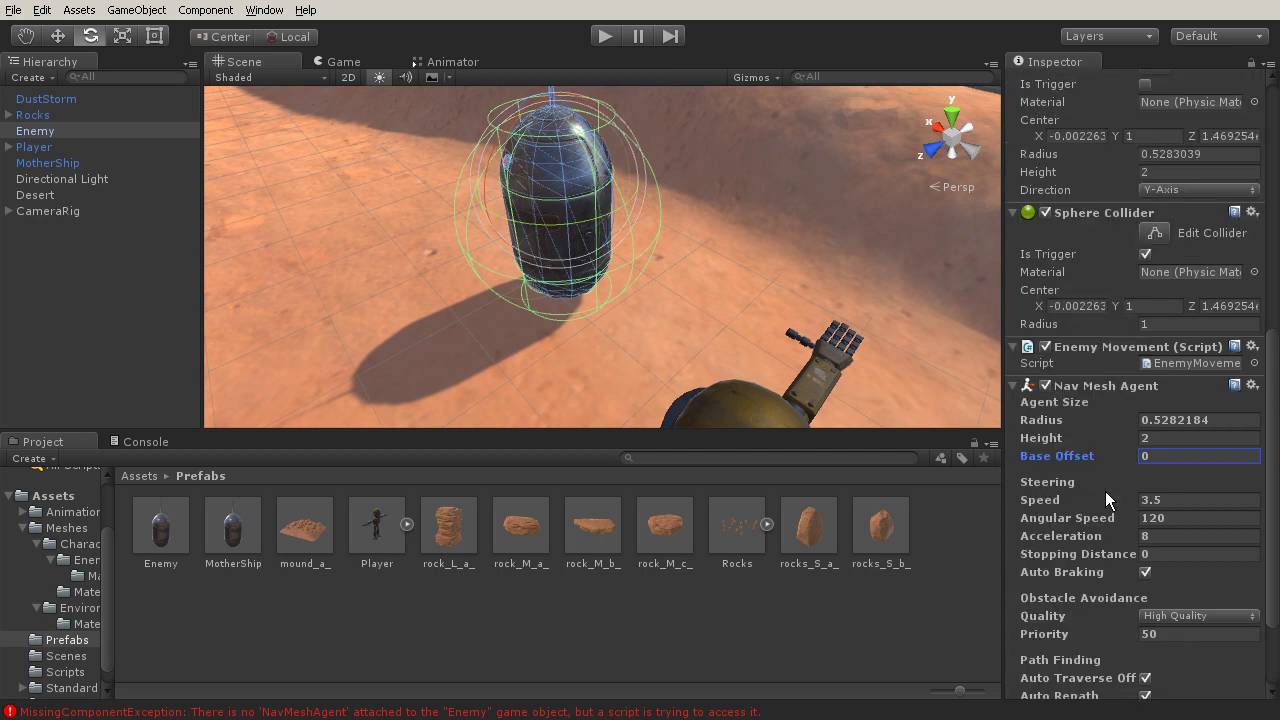
scroll(1105, 491, "up", 9)
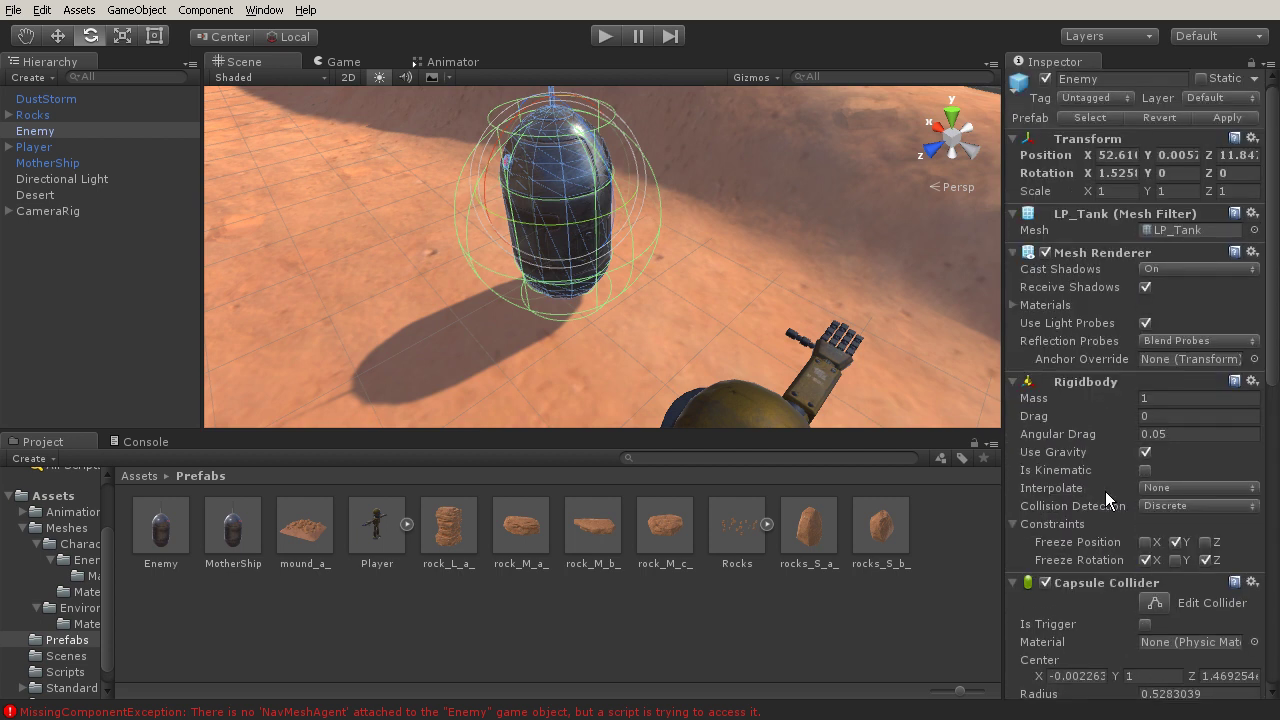
scroll(1105, 491, "down", 9)
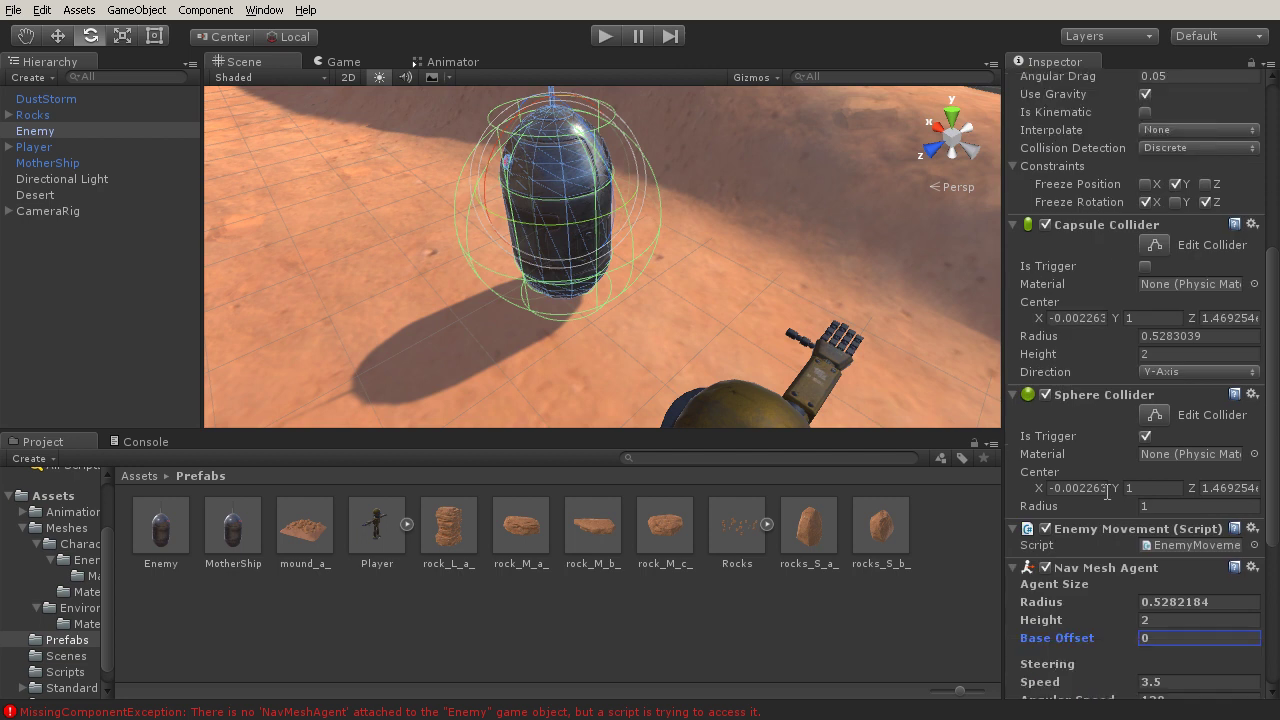
scroll(1106, 491, "down", 3)
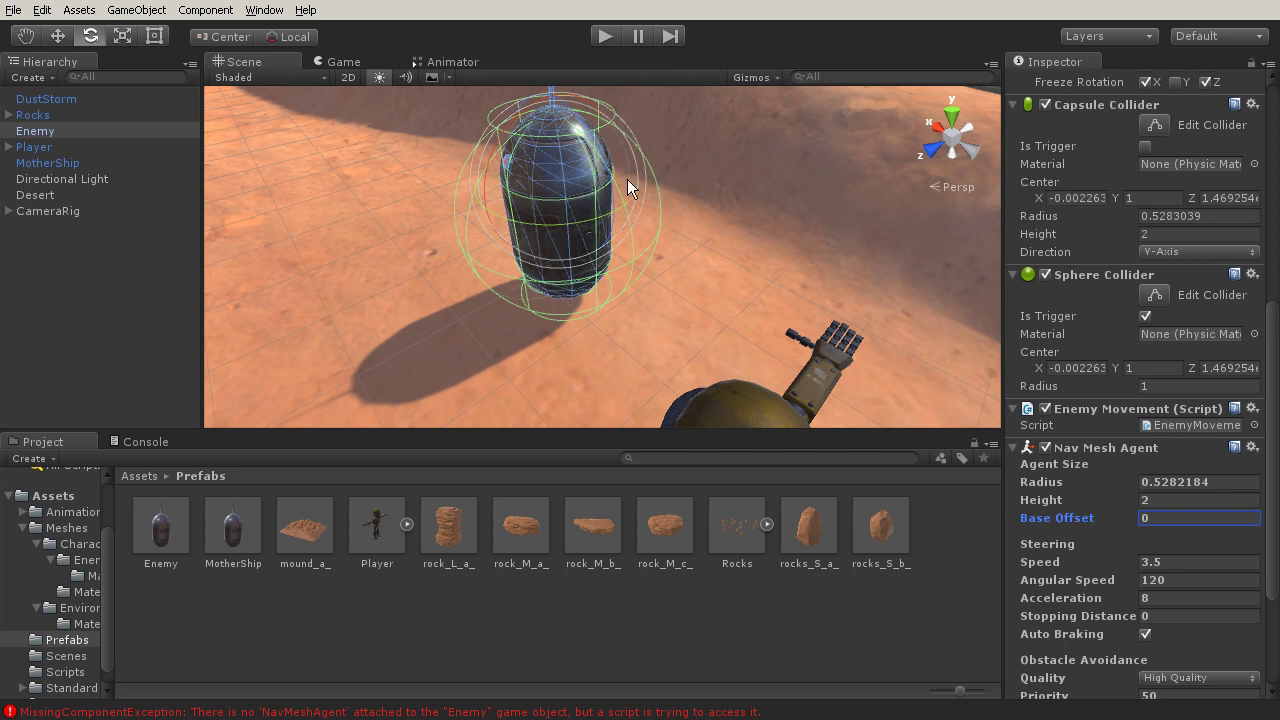
scroll(644, 256, "down", 5)
left_click_drag(718, 227, 561, 295, "alt")
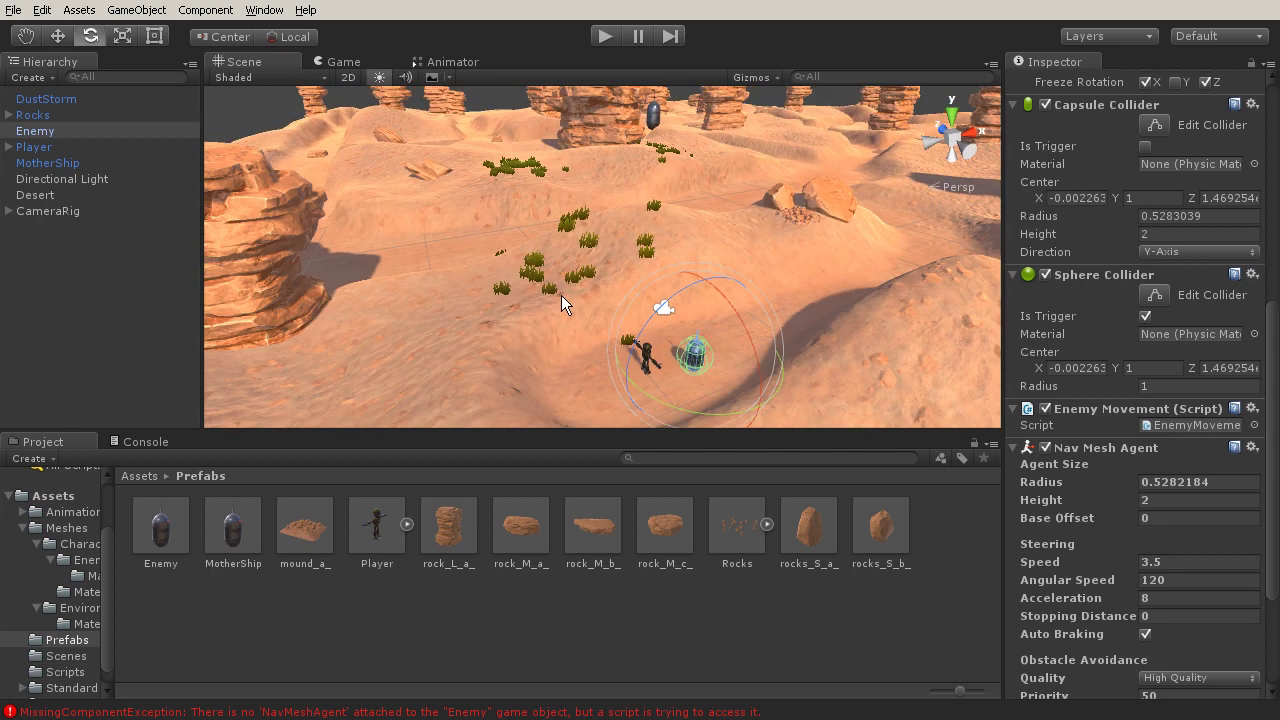
Parent the Rocks group under the Desert terrain in the Hierarchy.
scroll(518, 312, "down", 5)
left_click(518, 312)
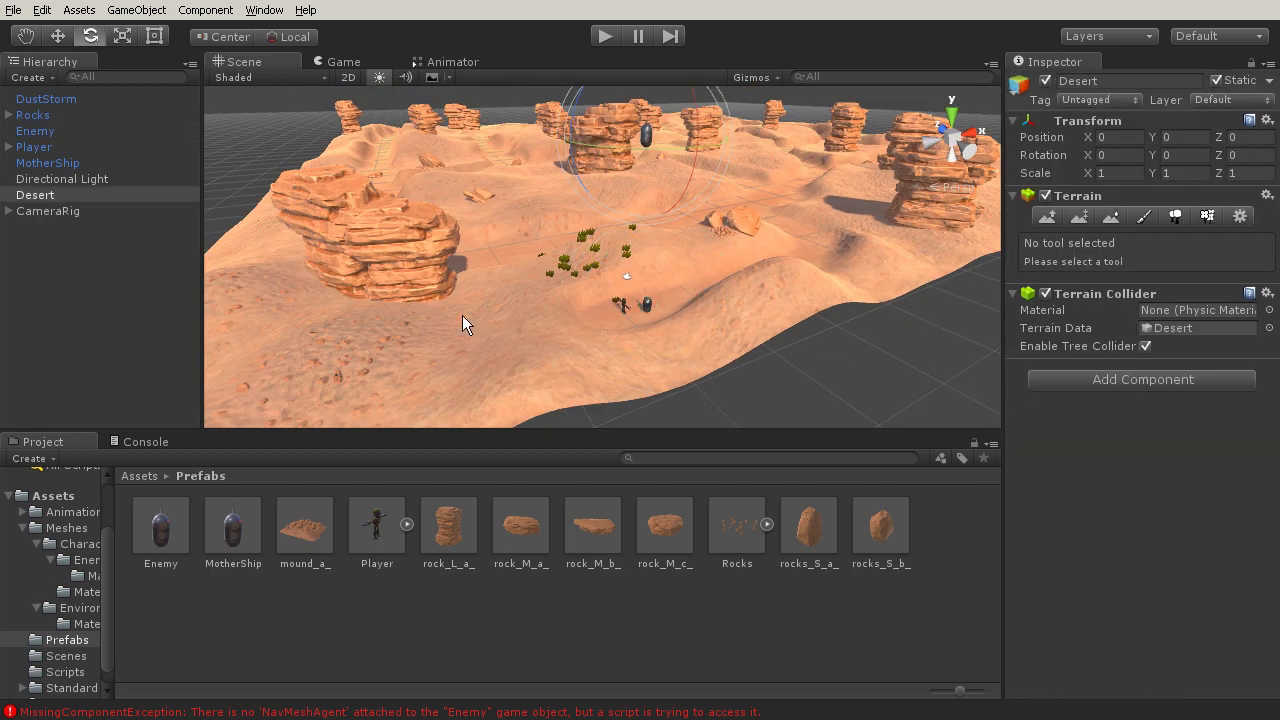
left_click(396, 249)
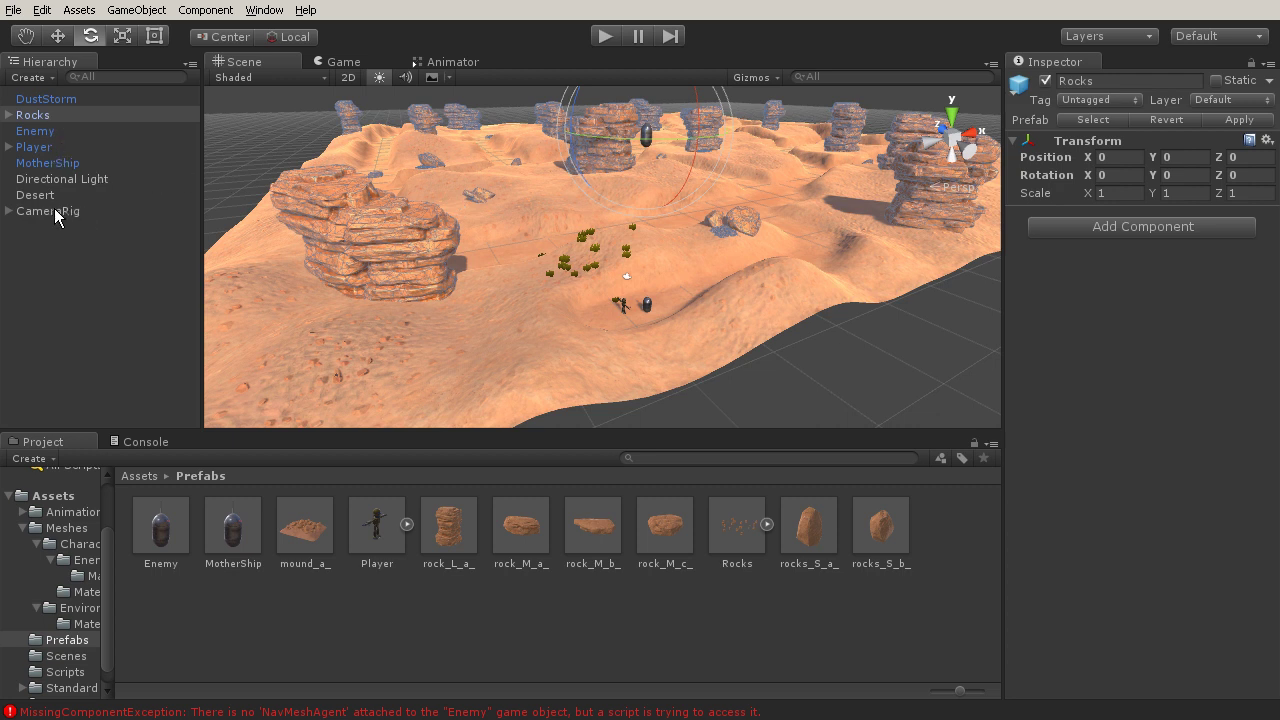
left_click_drag(41, 114, 51, 194)
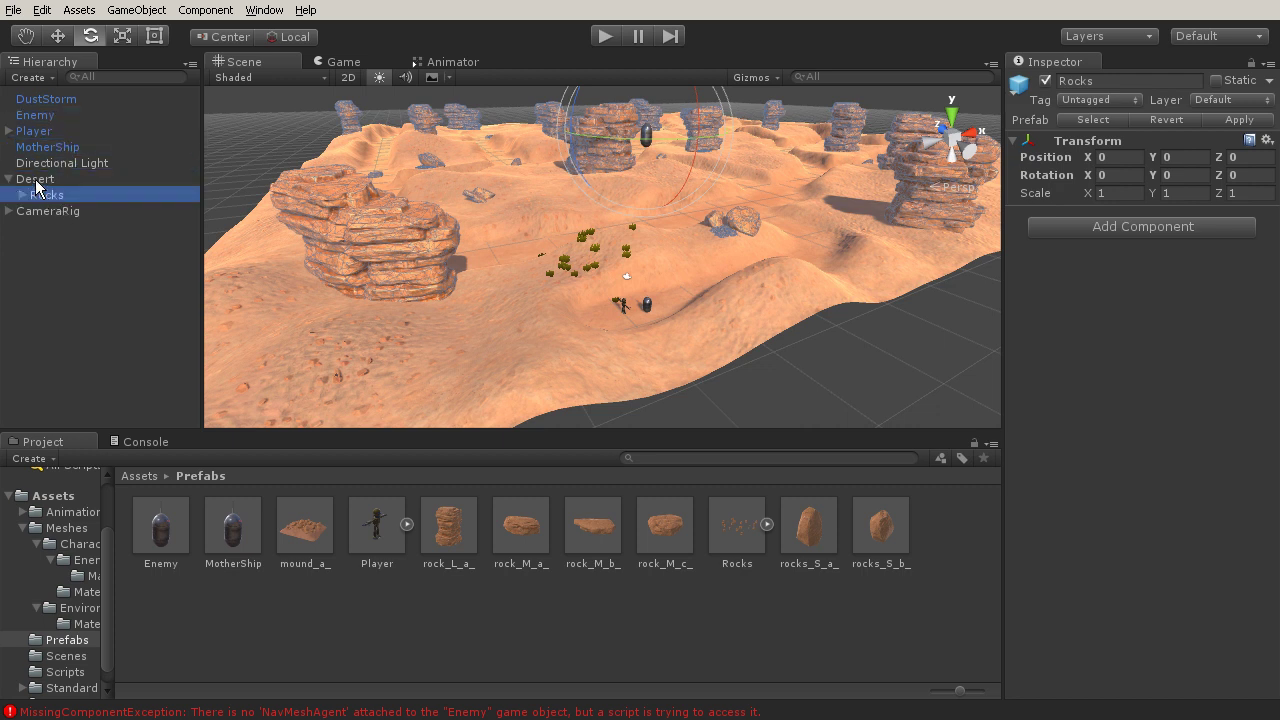
Tick Static on Rocks, bringing up the prompt about its child objects.
left_click(40, 180)
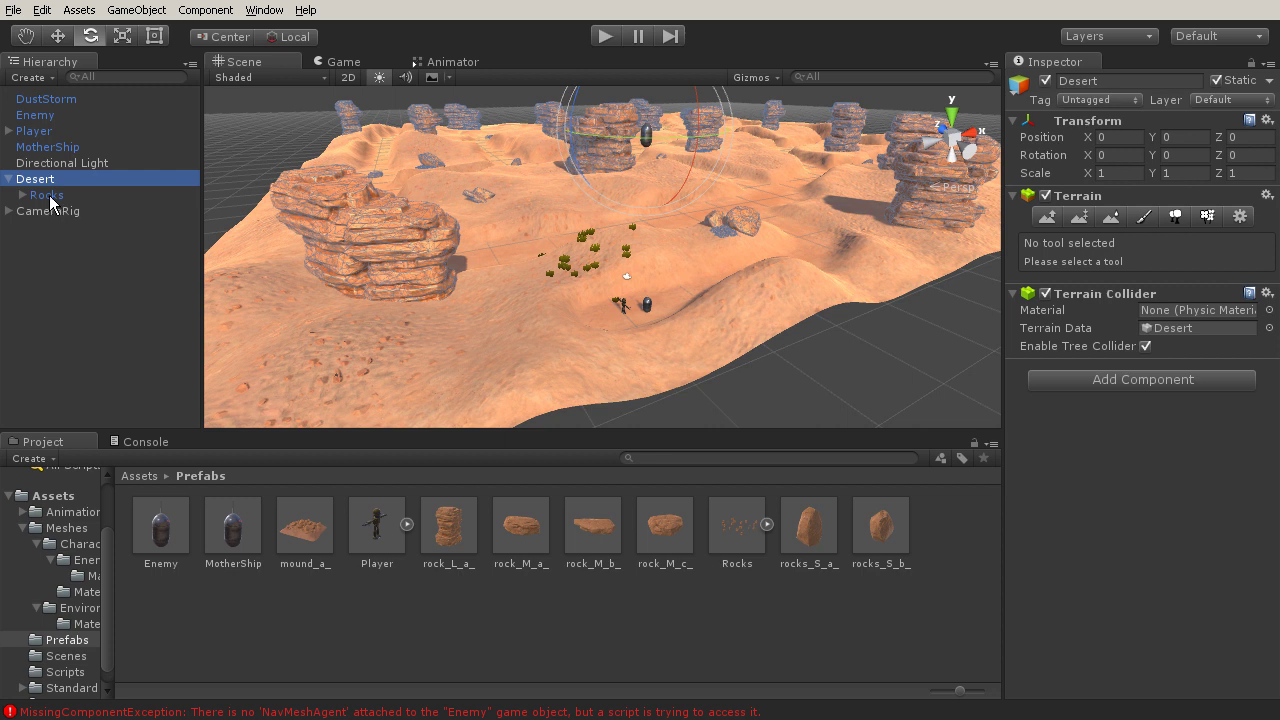
left_click(49, 195)
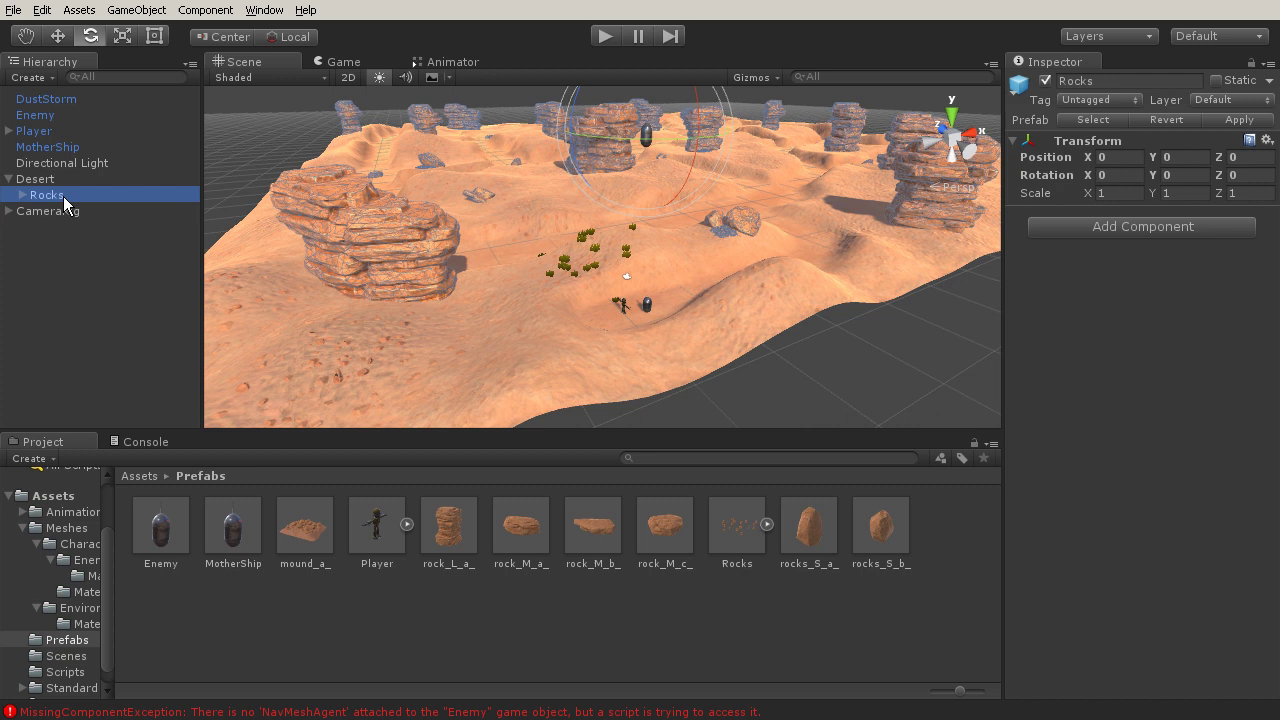
left_click(1218, 82)
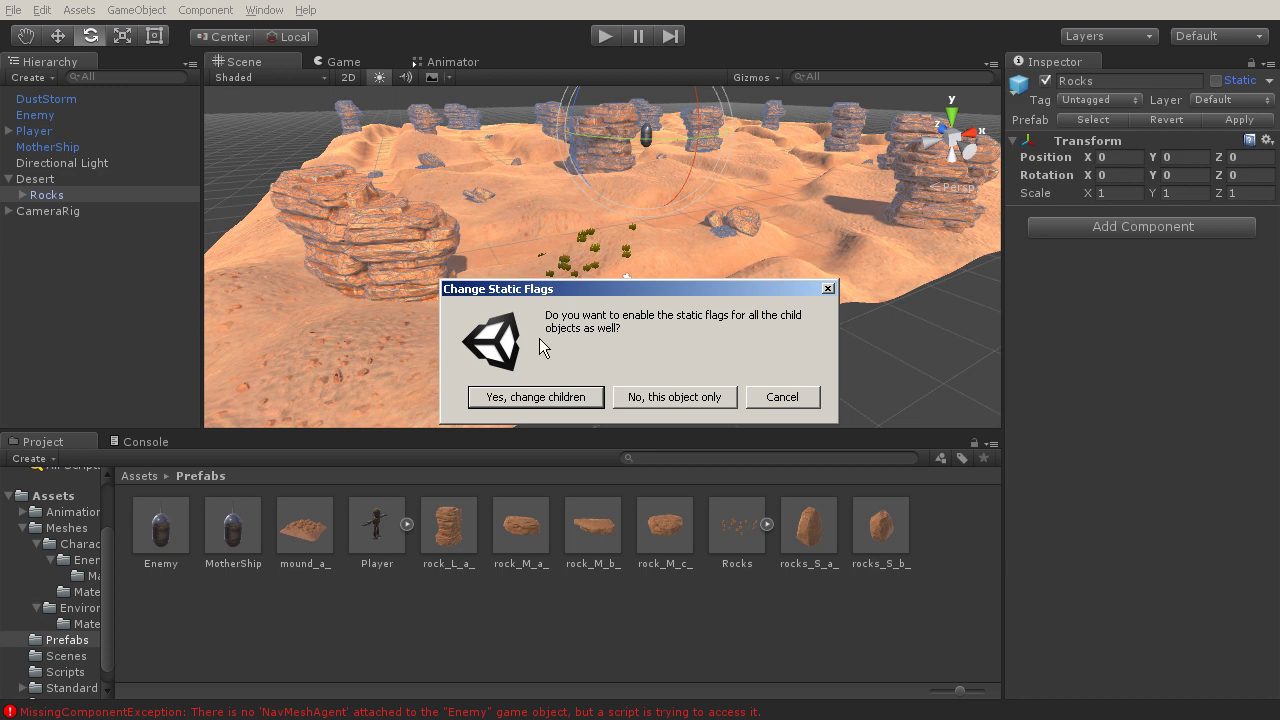
Confirm that Rocks' child objects become static as well.
left_click(554, 398)
scroll(572, 257, "up", 8)
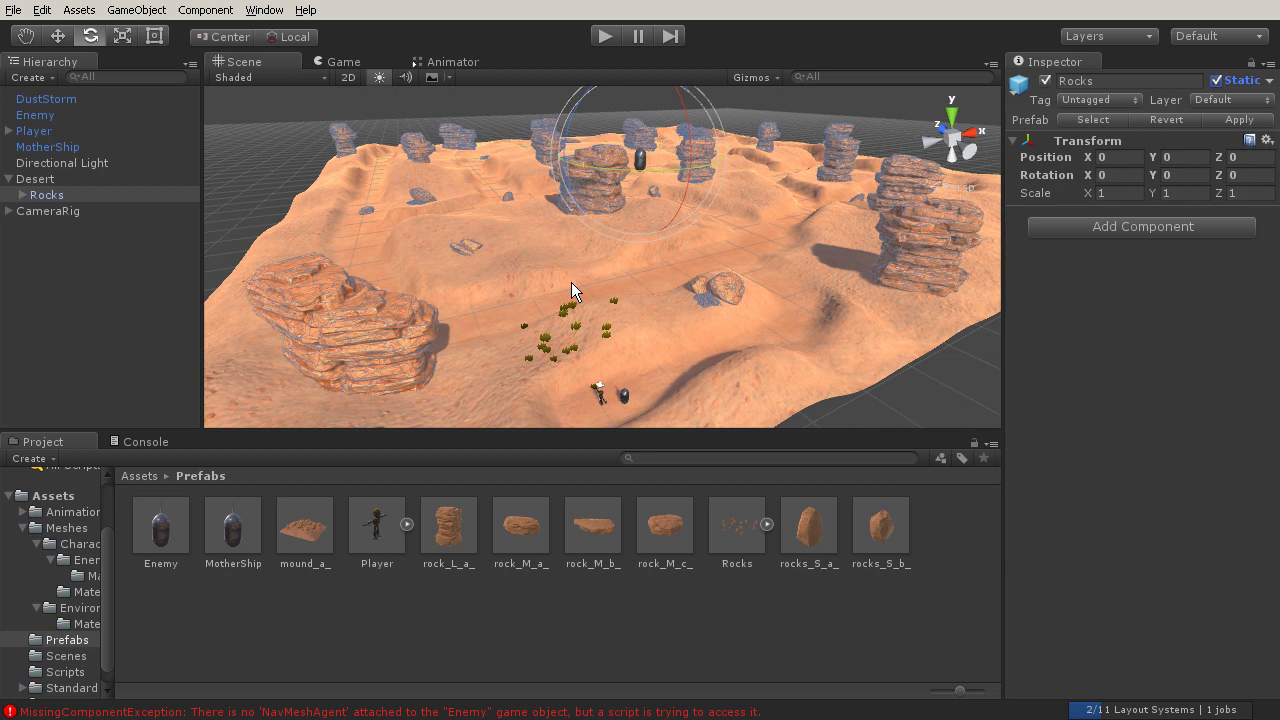
left_click_drag(667, 137, 600, 249, "alt")
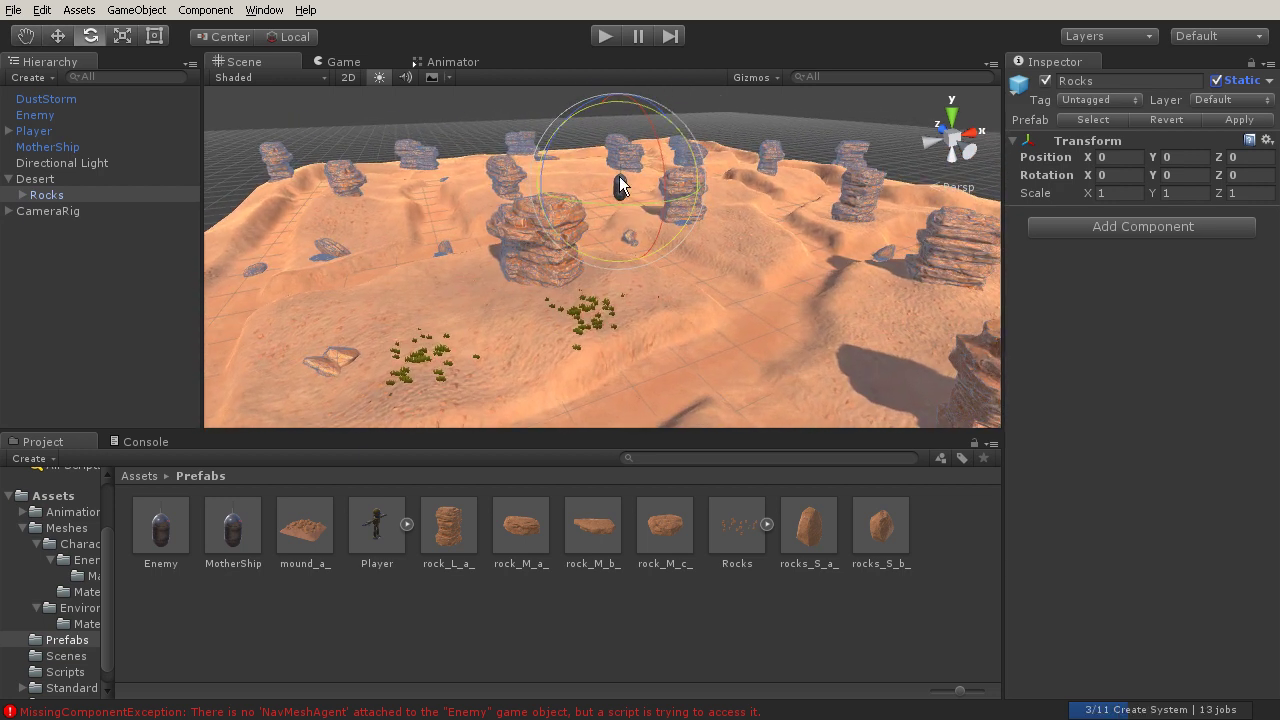
Mark the MotherShip as static, then select the Desert terrain.
left_click(510, 106)
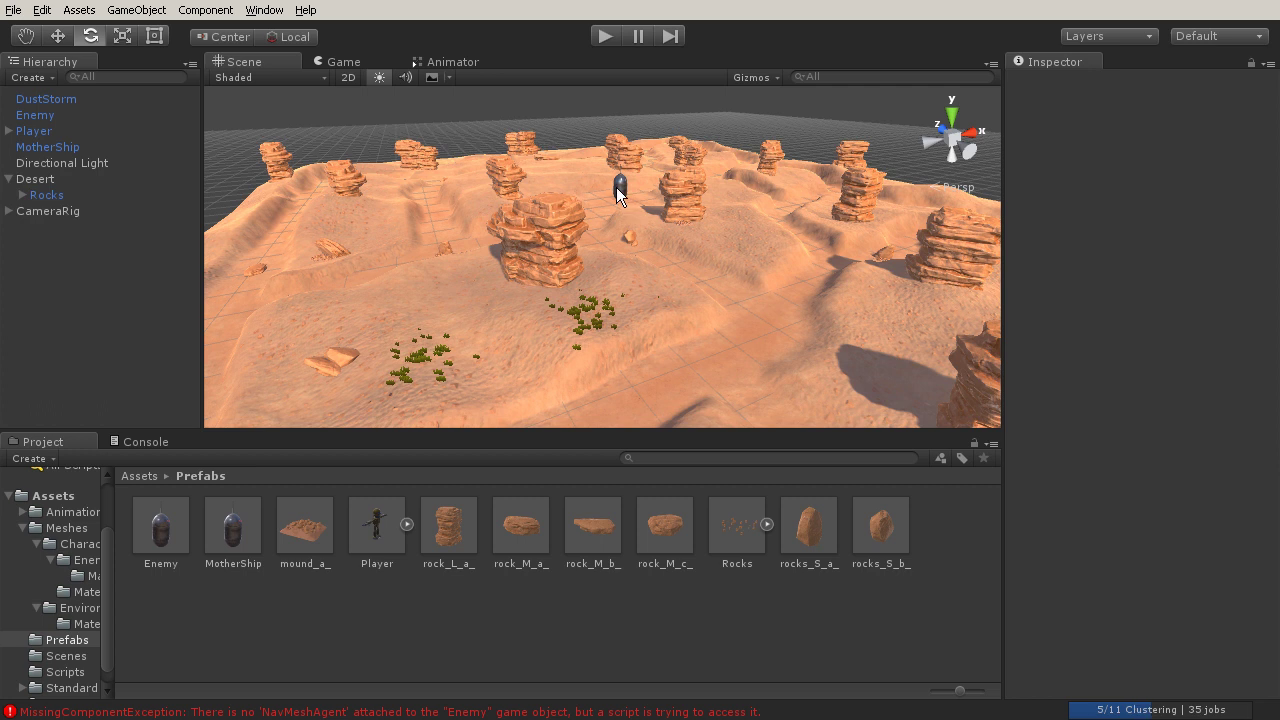
left_click(617, 192)
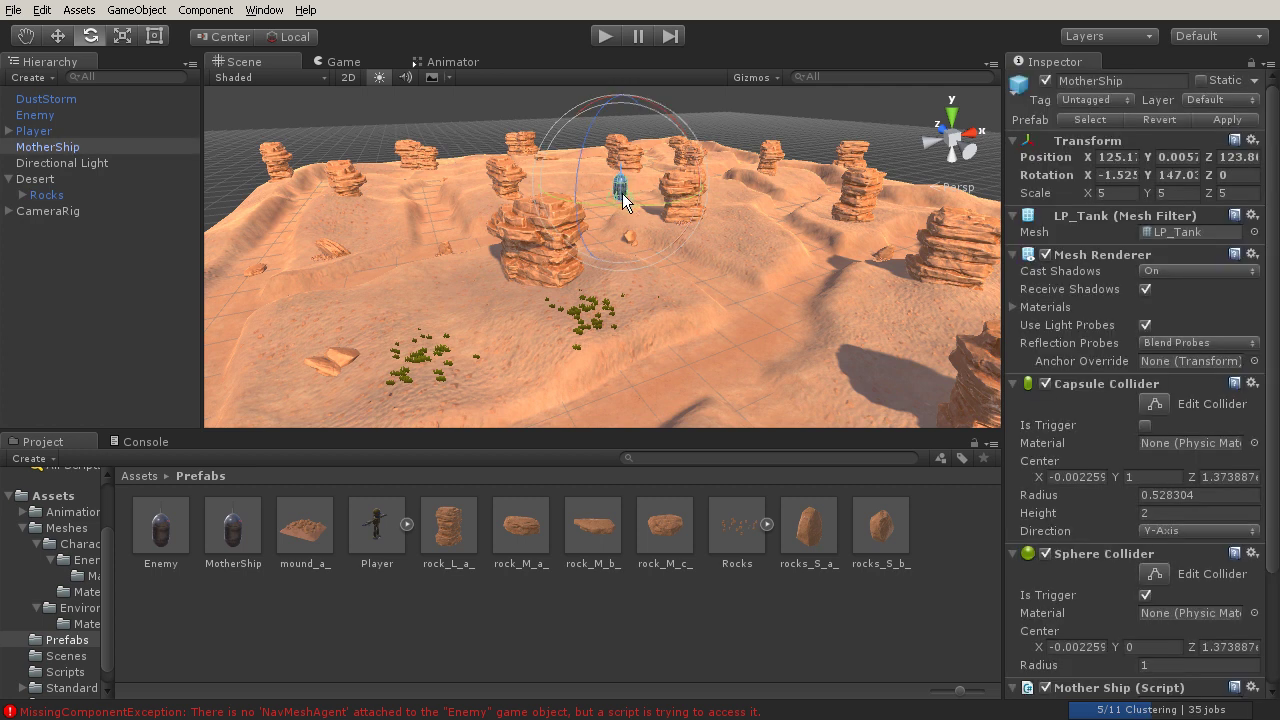
left_click(1201, 80)
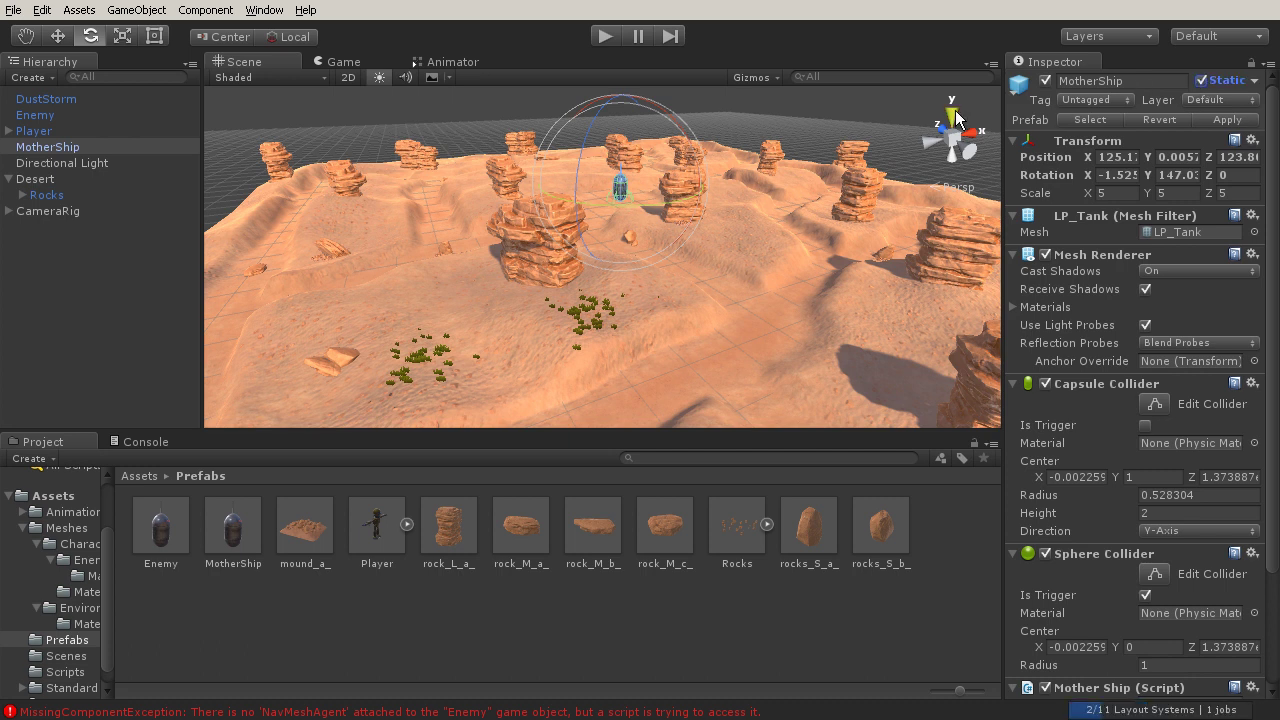
left_click(794, 116)
right_click_drag(638, 231, 667, 274)
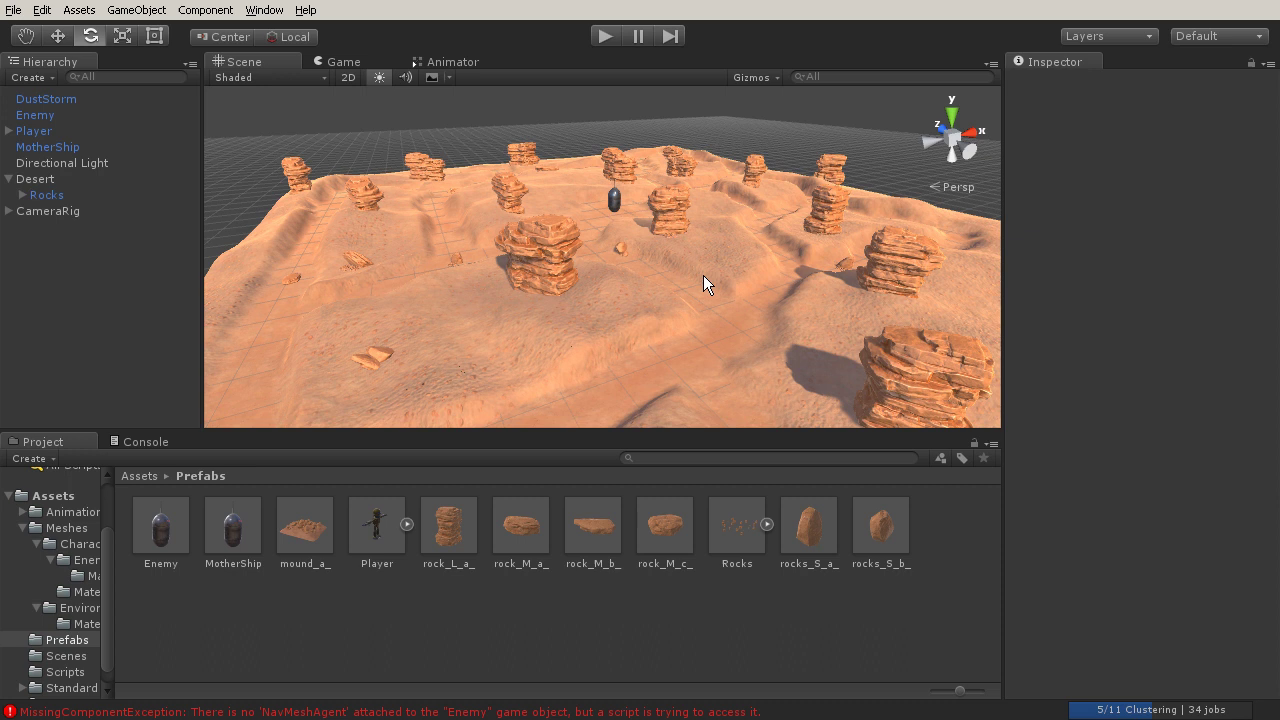
left_click(703, 275)
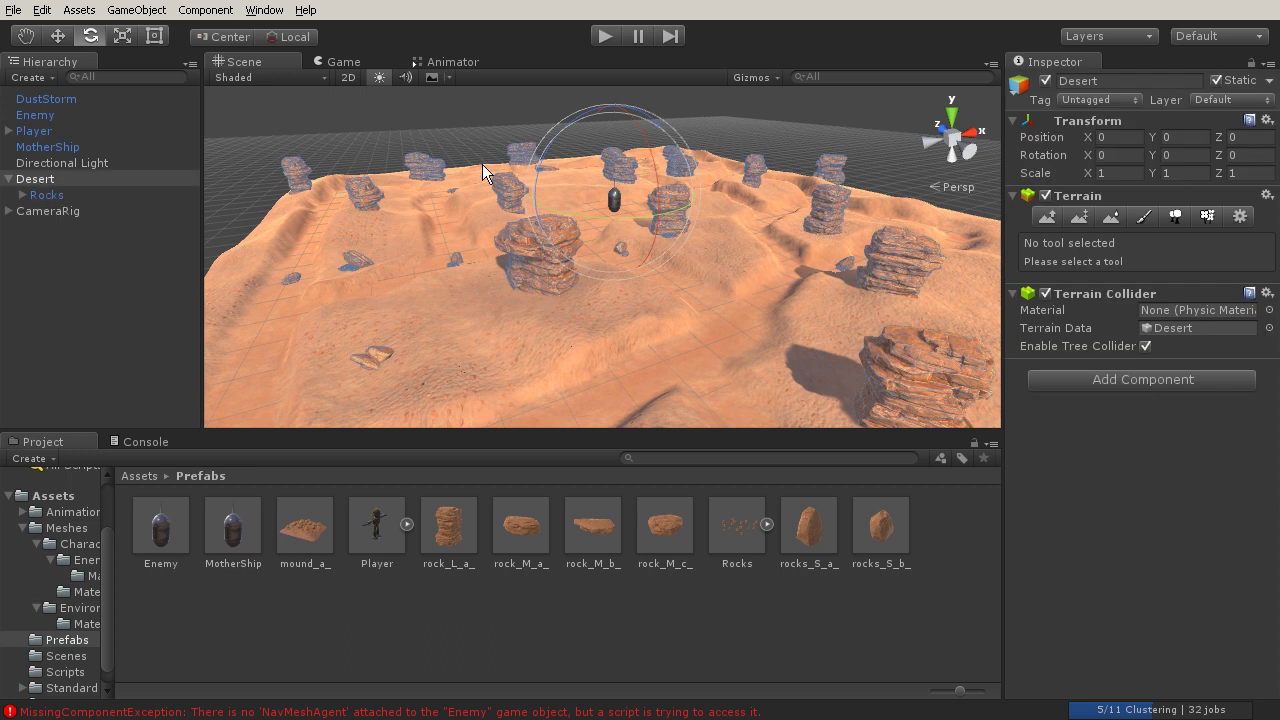
Open Window > Navigation and show the Bake tab (agent radius 0.5, height 2, slope 45).
left_click(265, 10)
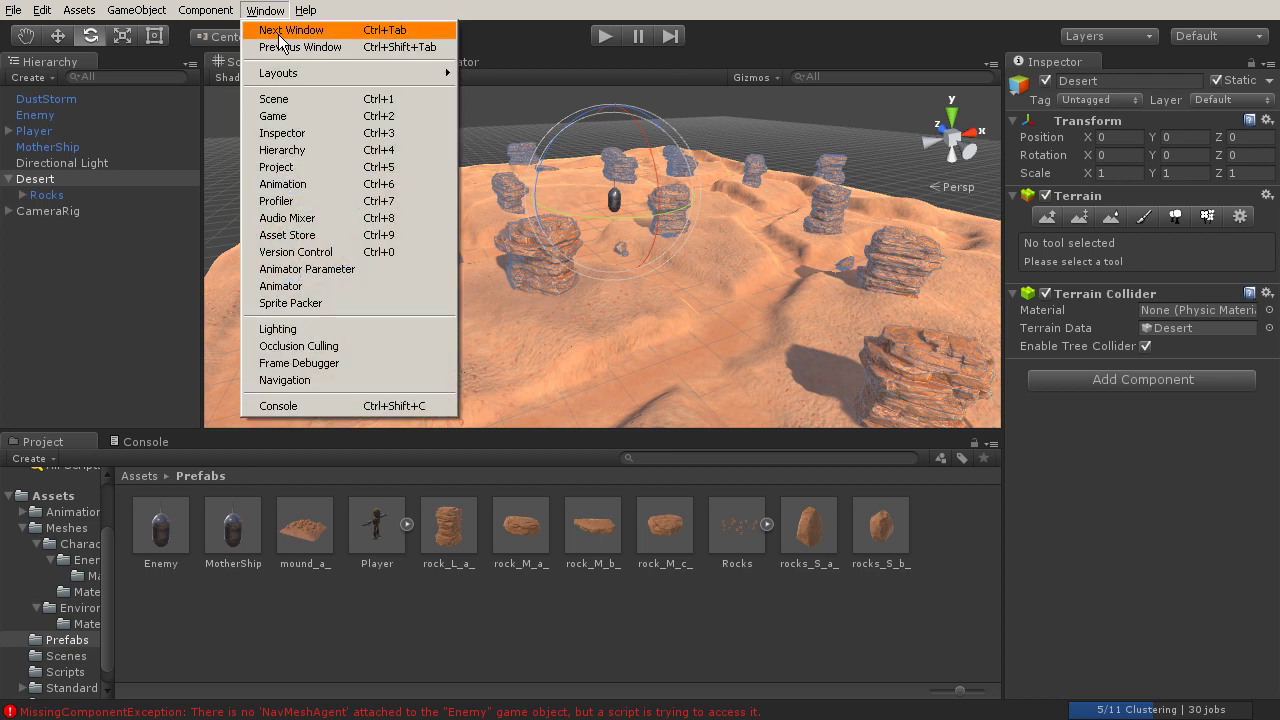
left_click(305, 380)
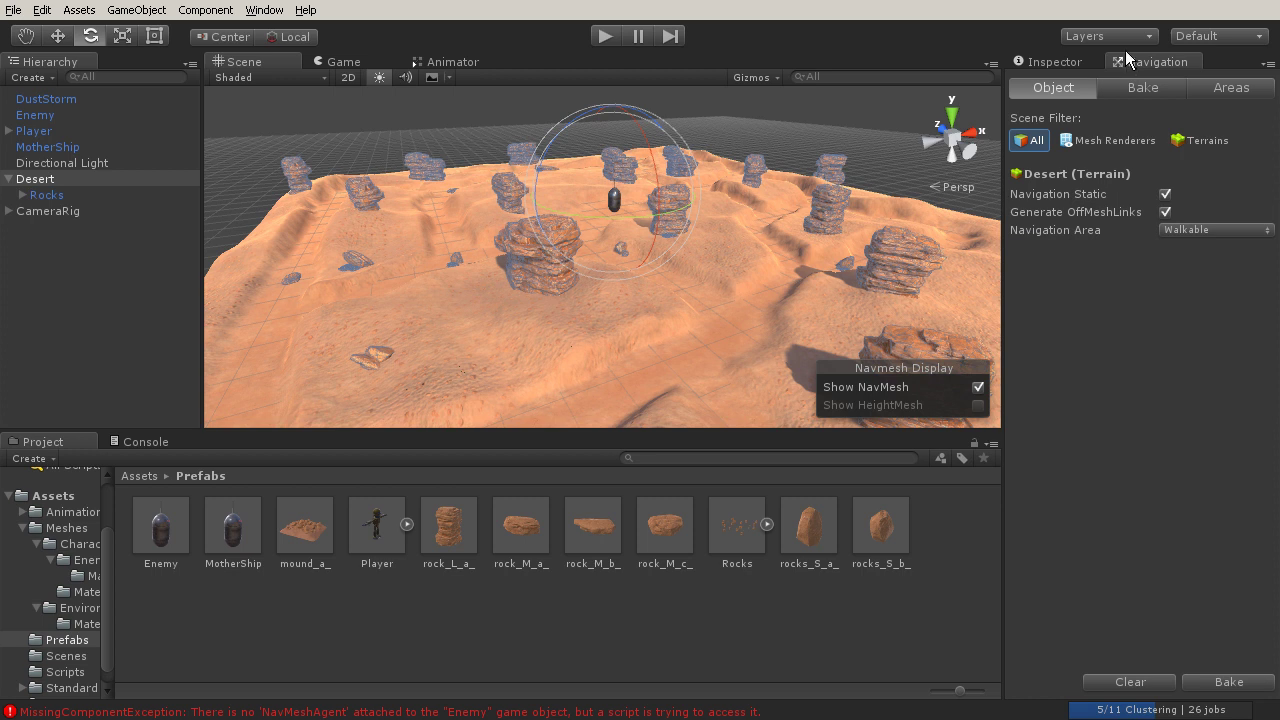
left_click(1132, 89)
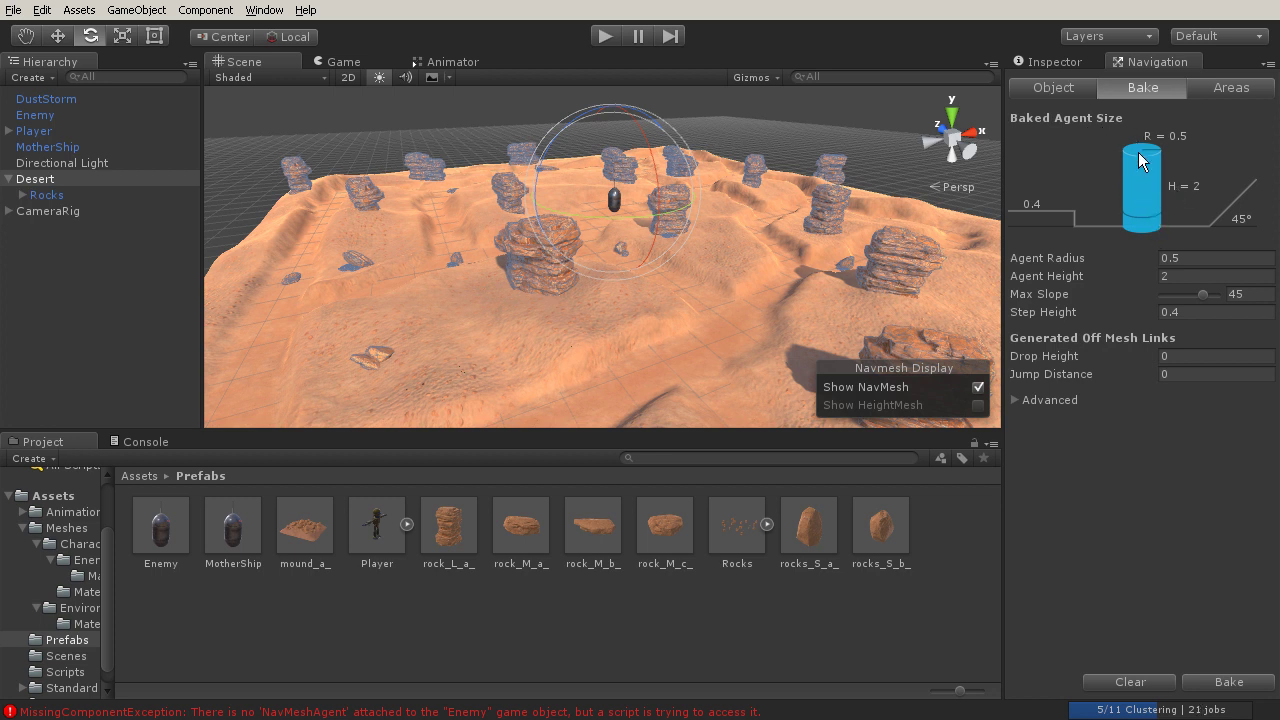
right_click_drag(739, 333, 620, 330)
left_click(620, 330)
scroll(637, 349, "up", 5)
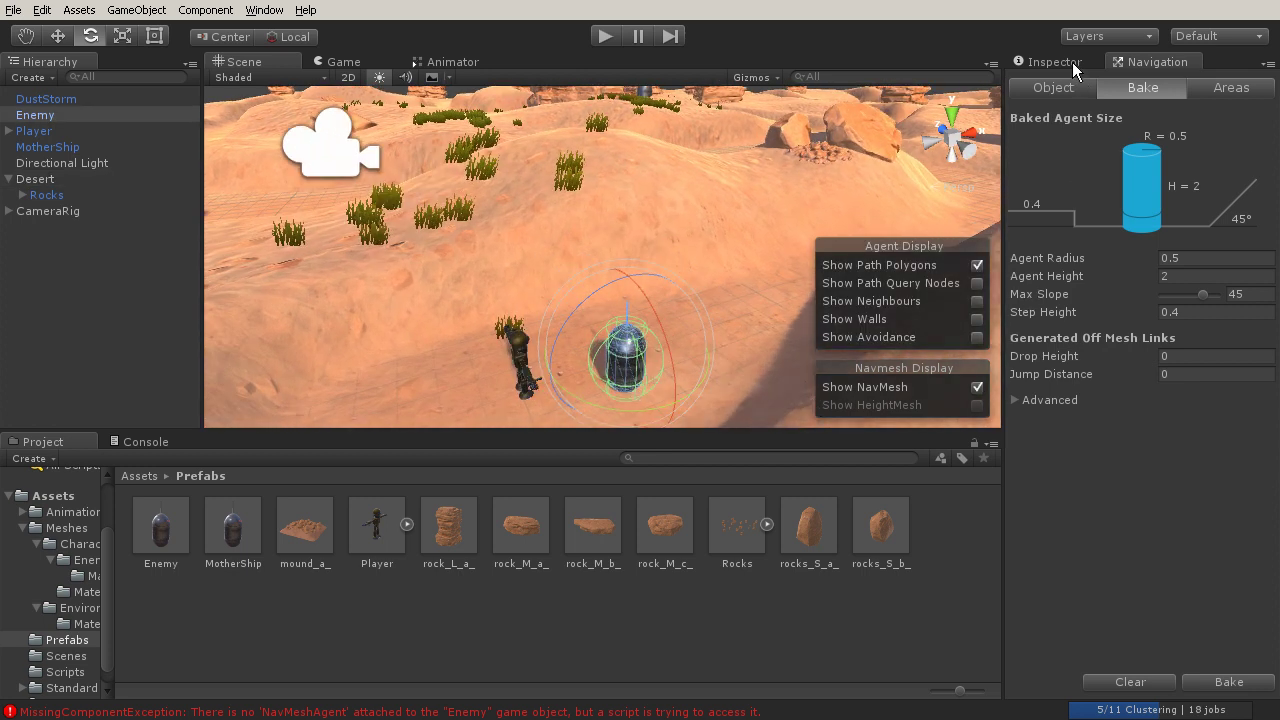
left_click(1072, 62)
scroll(1110, 540, "down", 10)
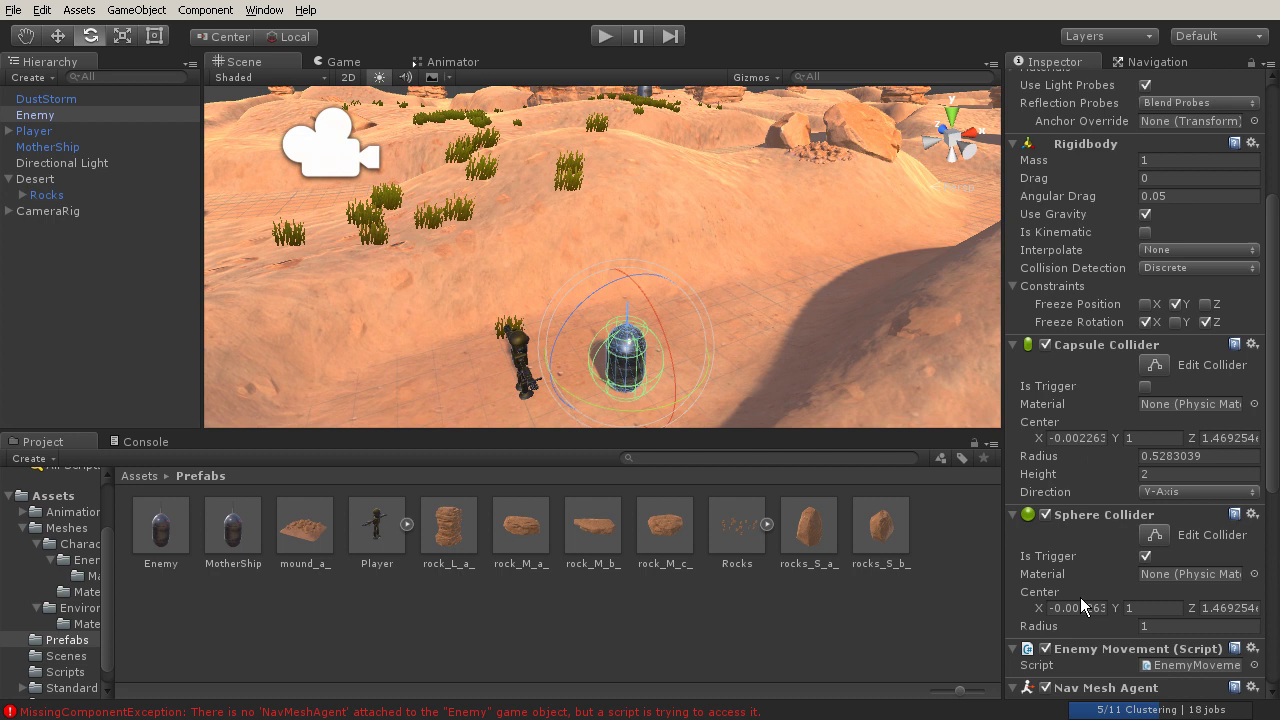
scroll(1090, 582, "down", 3)
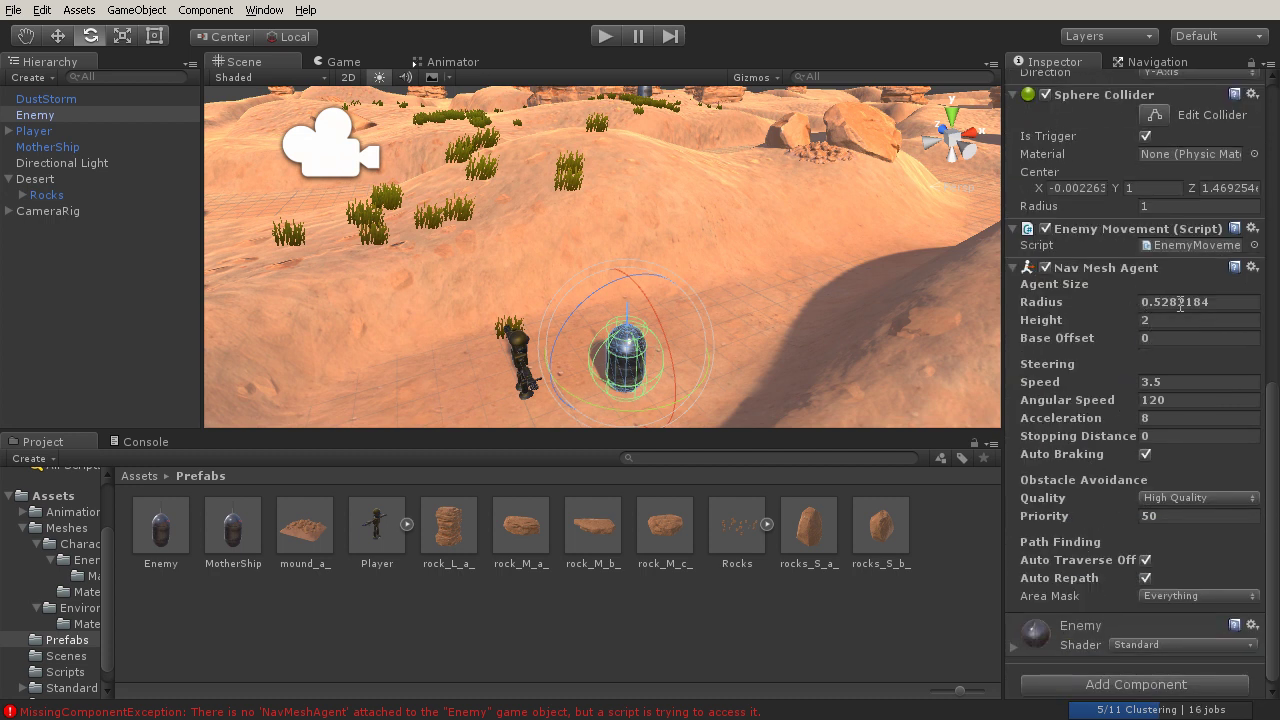
left_click(1132, 66)
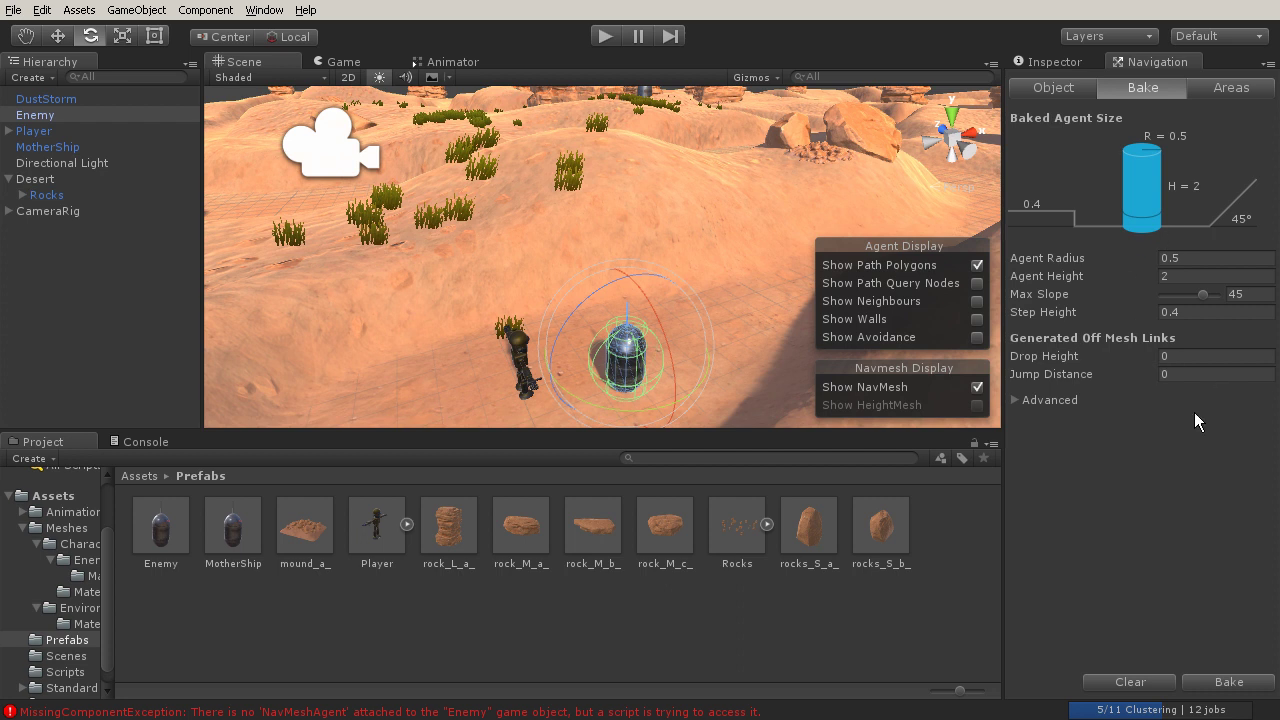
left_click(1015, 400)
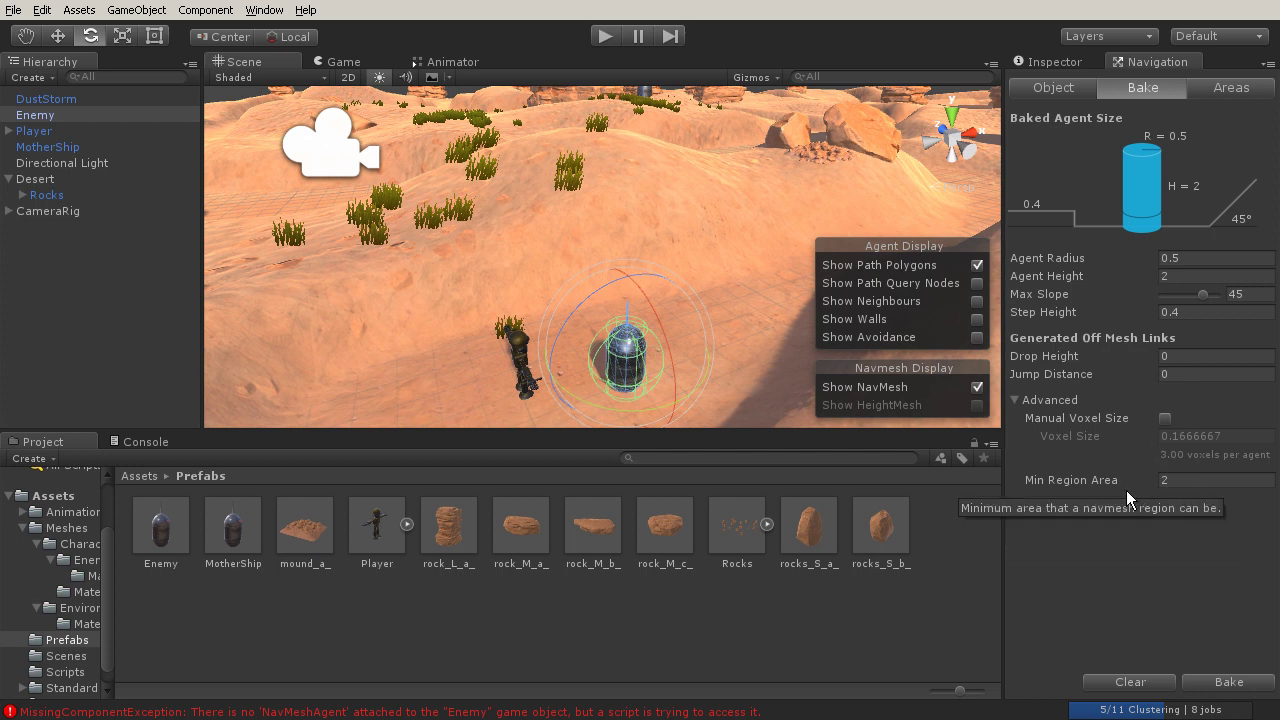
left_click(1017, 400)
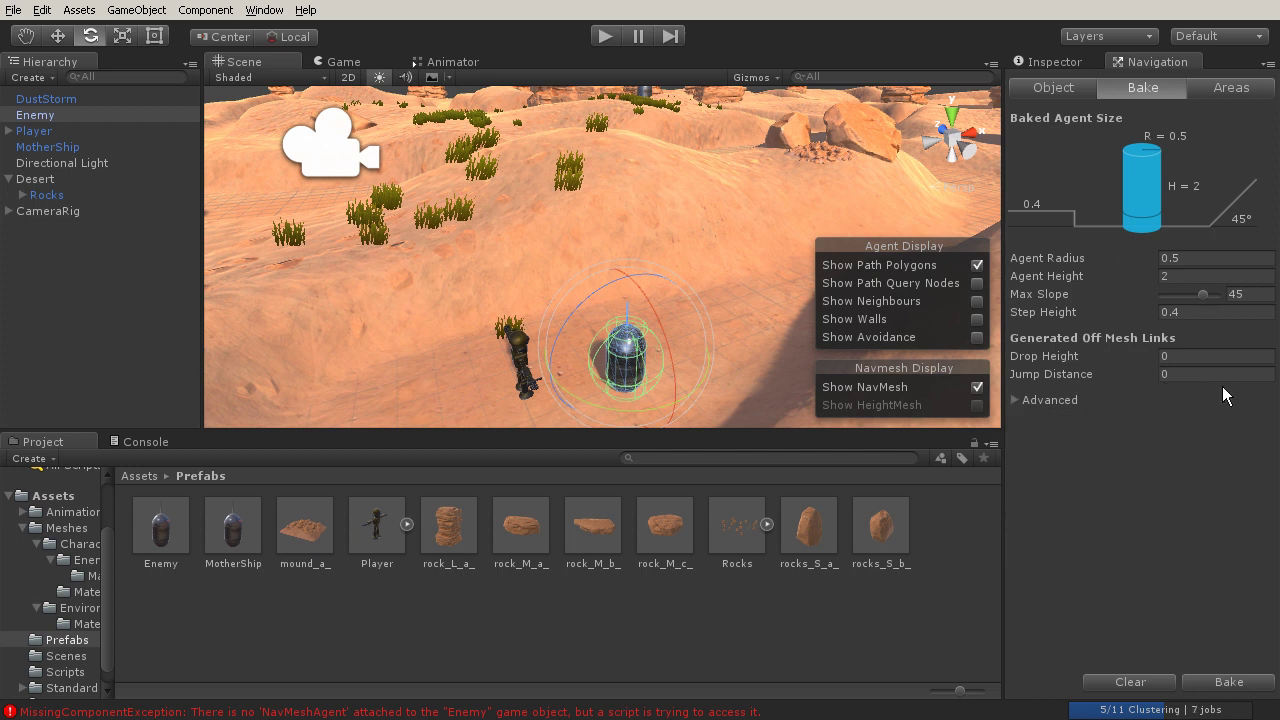
Switch the Navigation window to the Areas tab to list navigation areas and costs.
left_click(1216, 92)
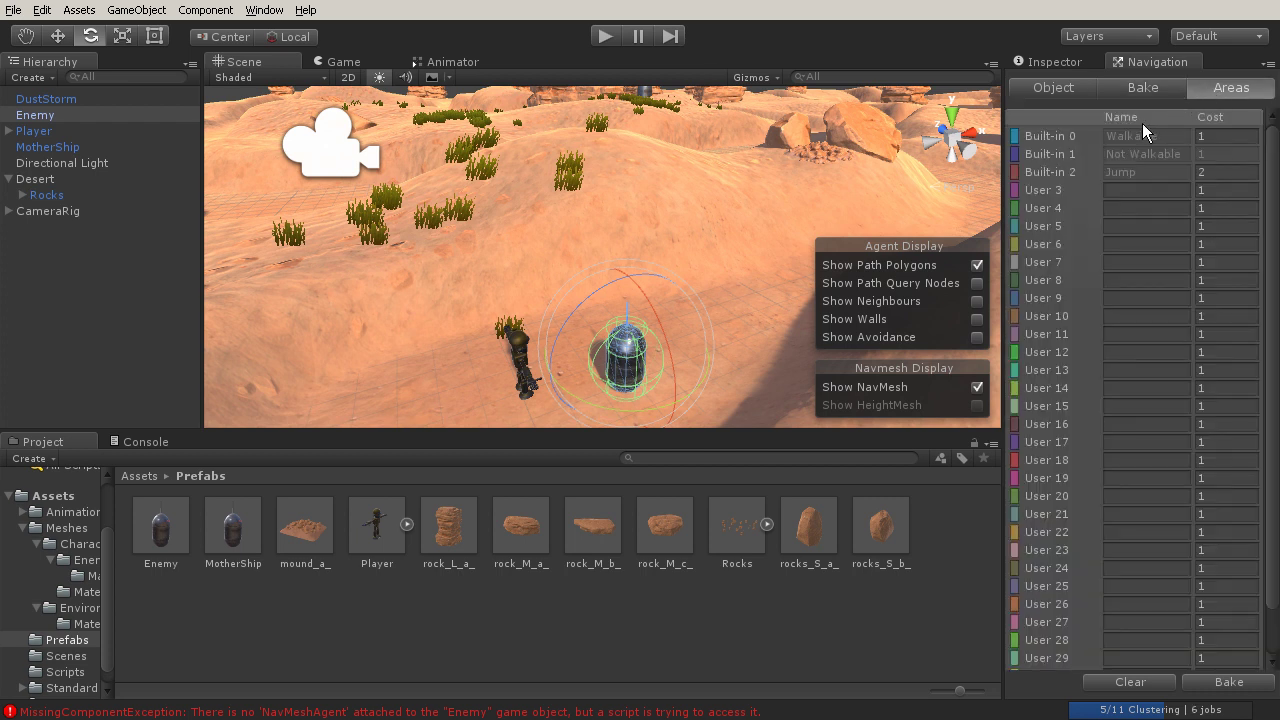
scroll(1178, 340, "down", 1)
scroll(1155, 475, "up", 1)
Bake the navmesh from the Navigation window's Bake tab.
left_click(1143, 89)
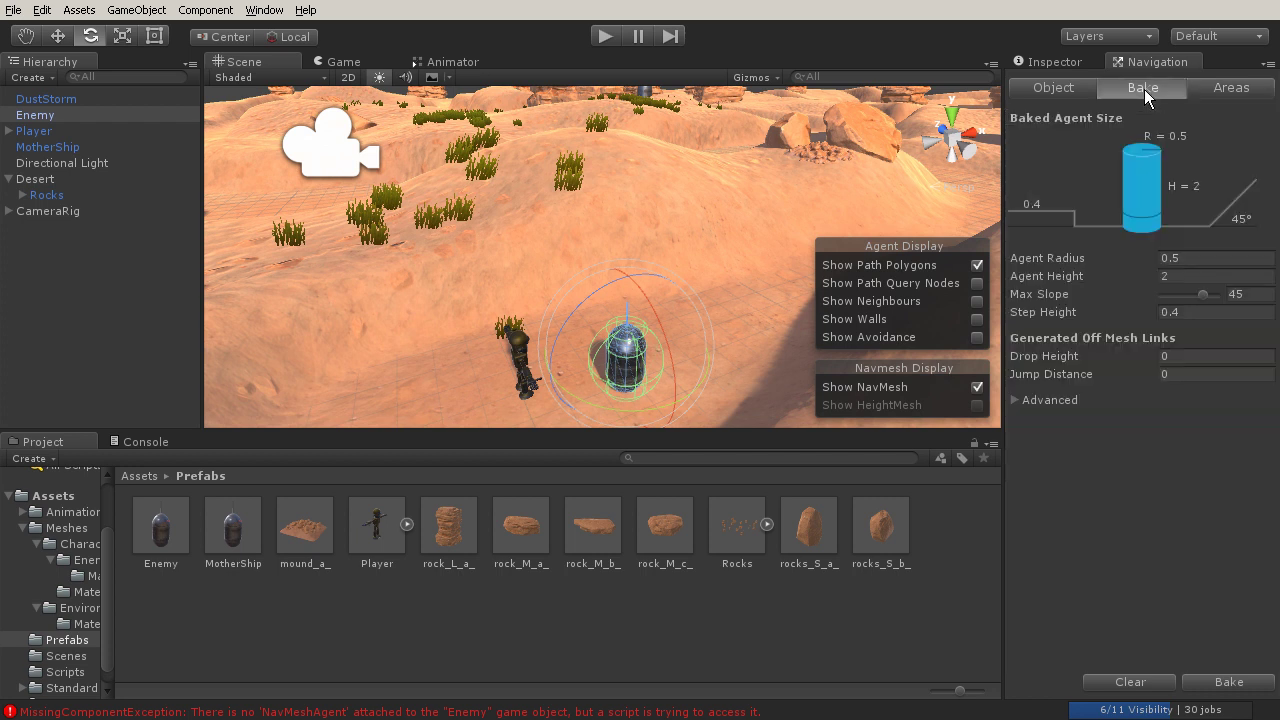
left_click(1228, 682)
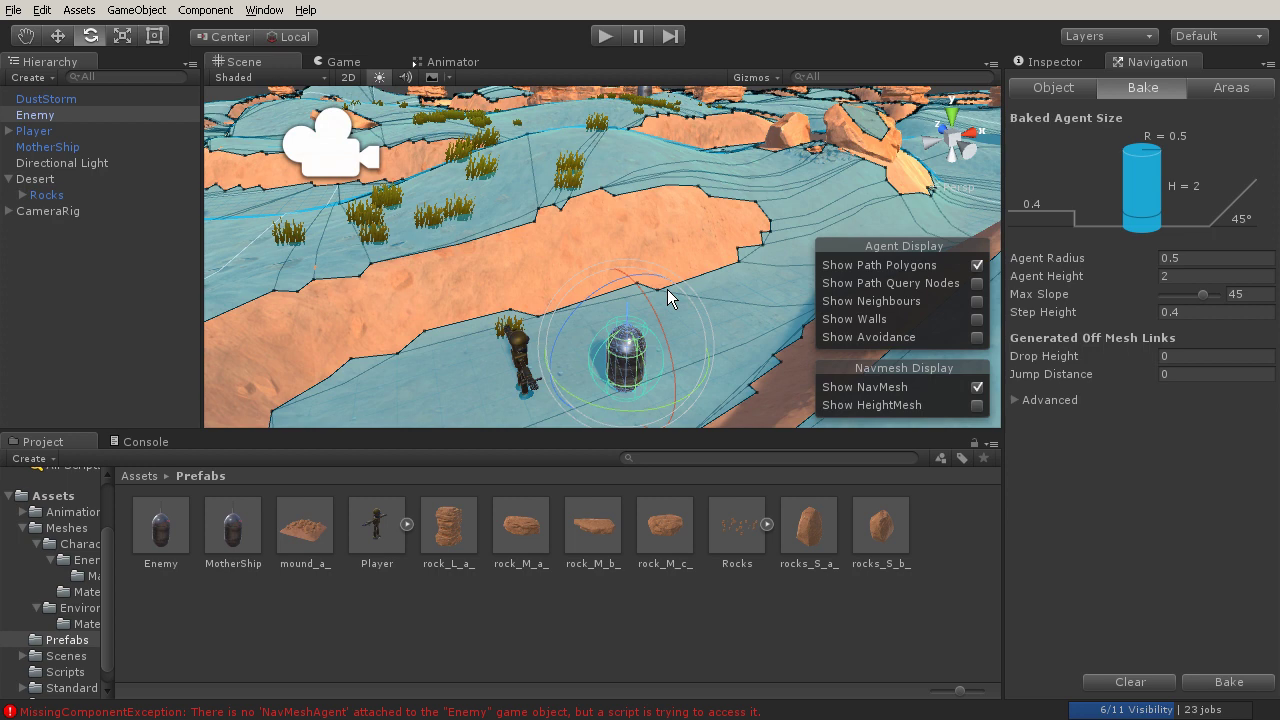
left_click_drag(664, 271, 462, 331, "alt")
scroll(655, 246, "down", 5)
scroll(477, 326, "down", 5)
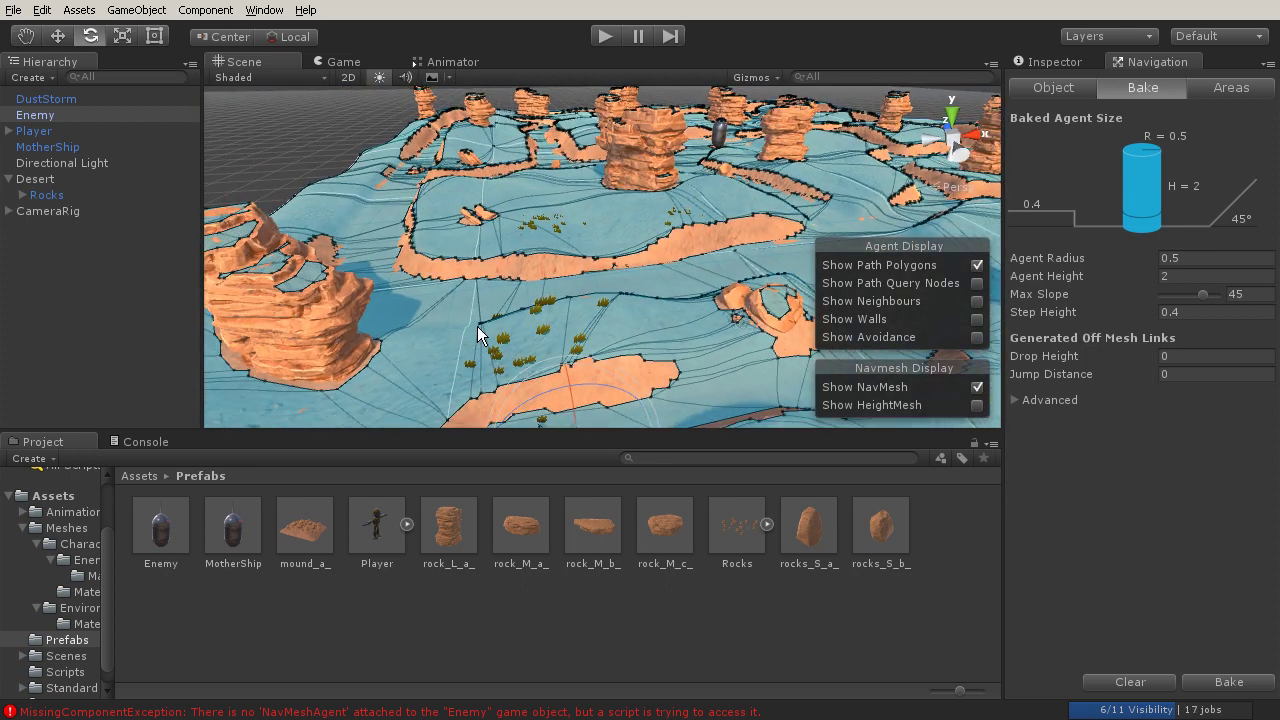
scroll(603, 302, "up", 6)
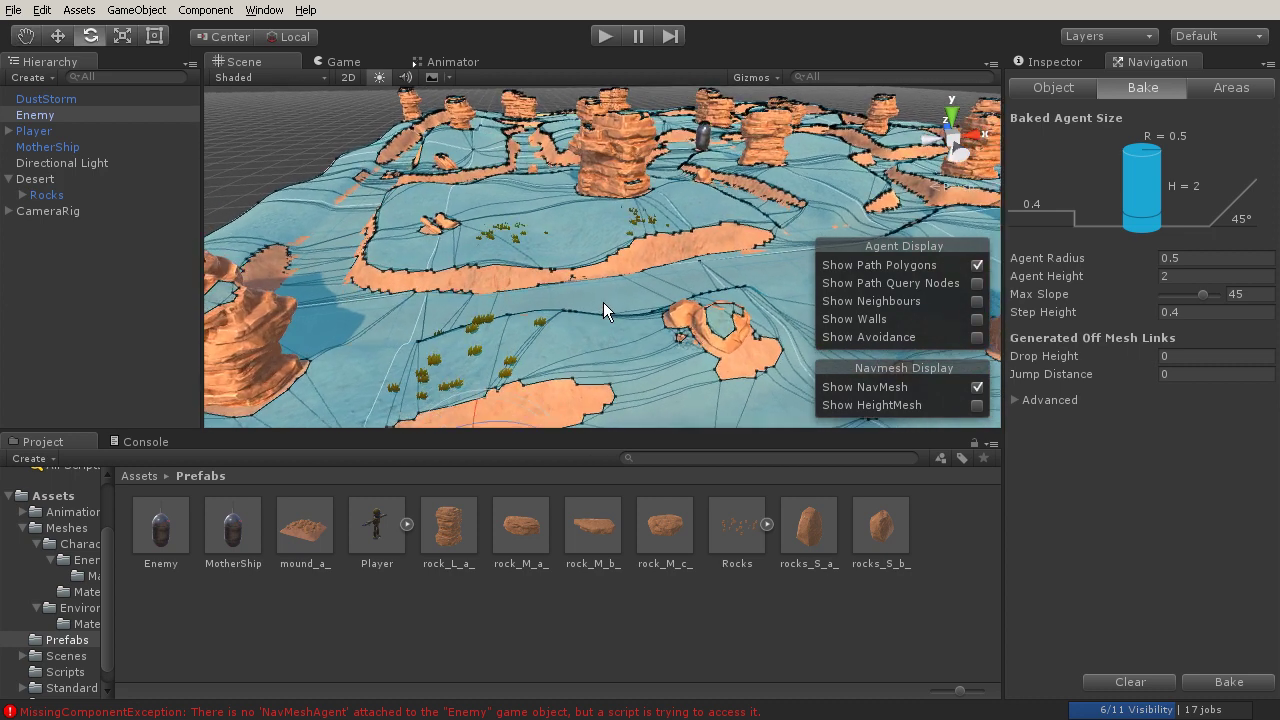
Orbit around the crescent rock, pillars and mound to inspect the baked navmesh.
left_click_drag(500, 316, 454, 323, "alt")
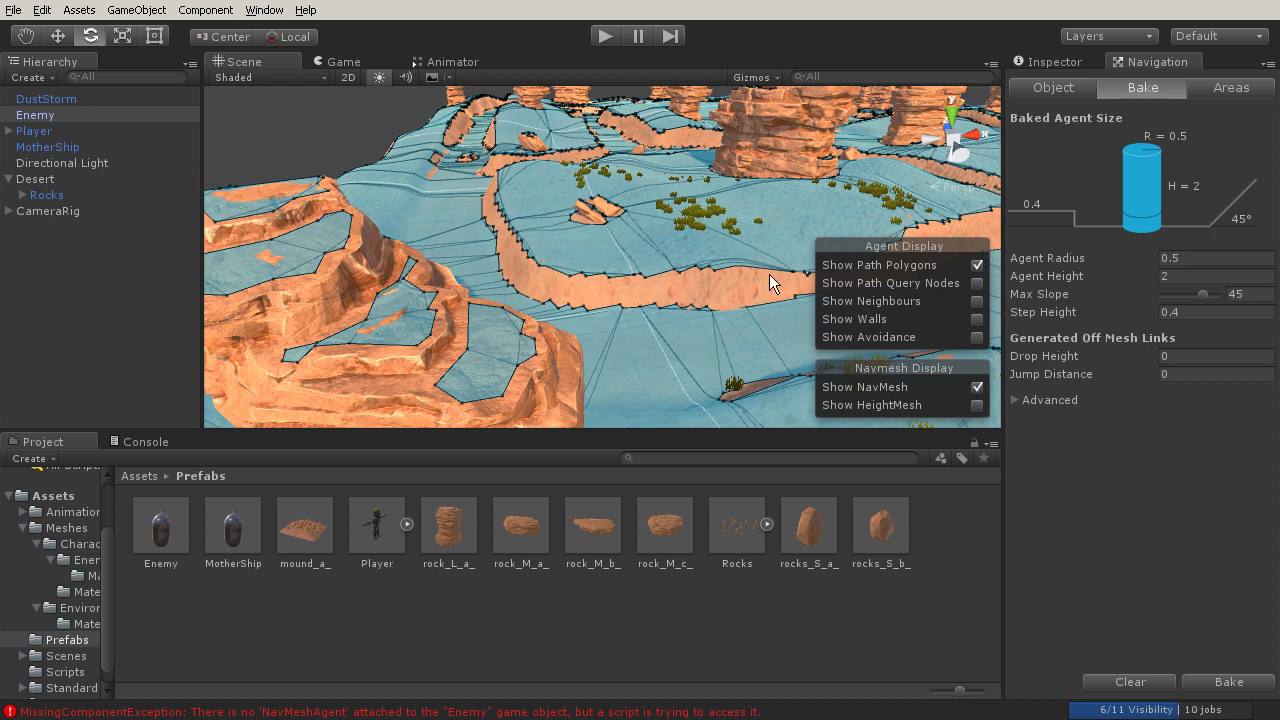
left_click_drag(663, 276, 287, 301, "alt")
scroll(670, 297, "down", 5)
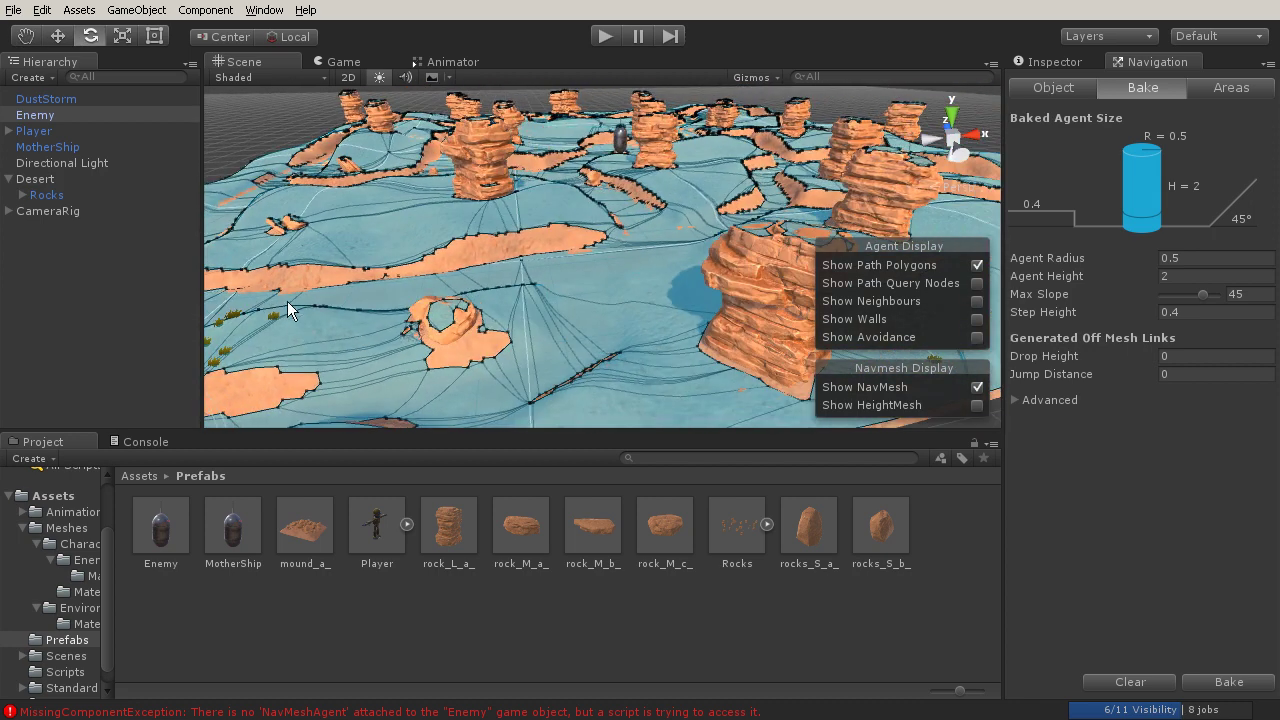
middle_click_drag(287, 301, 567, 326)
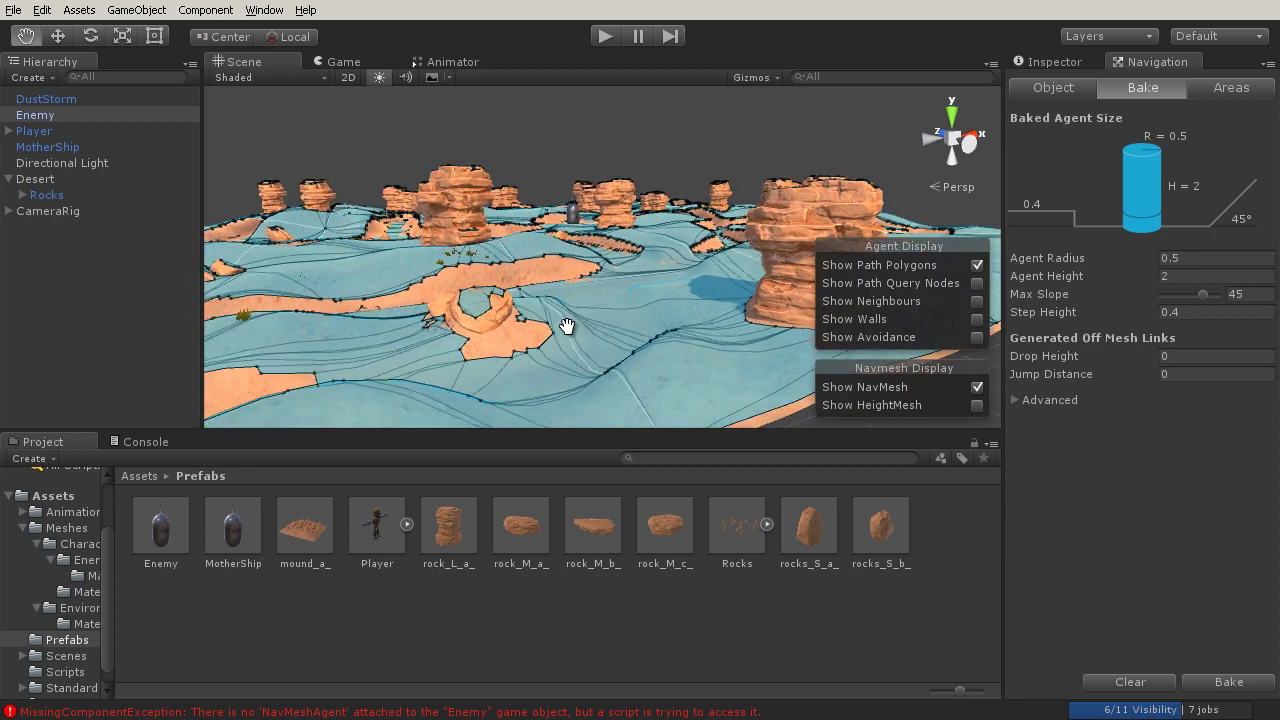
scroll(639, 282, "up", 8)
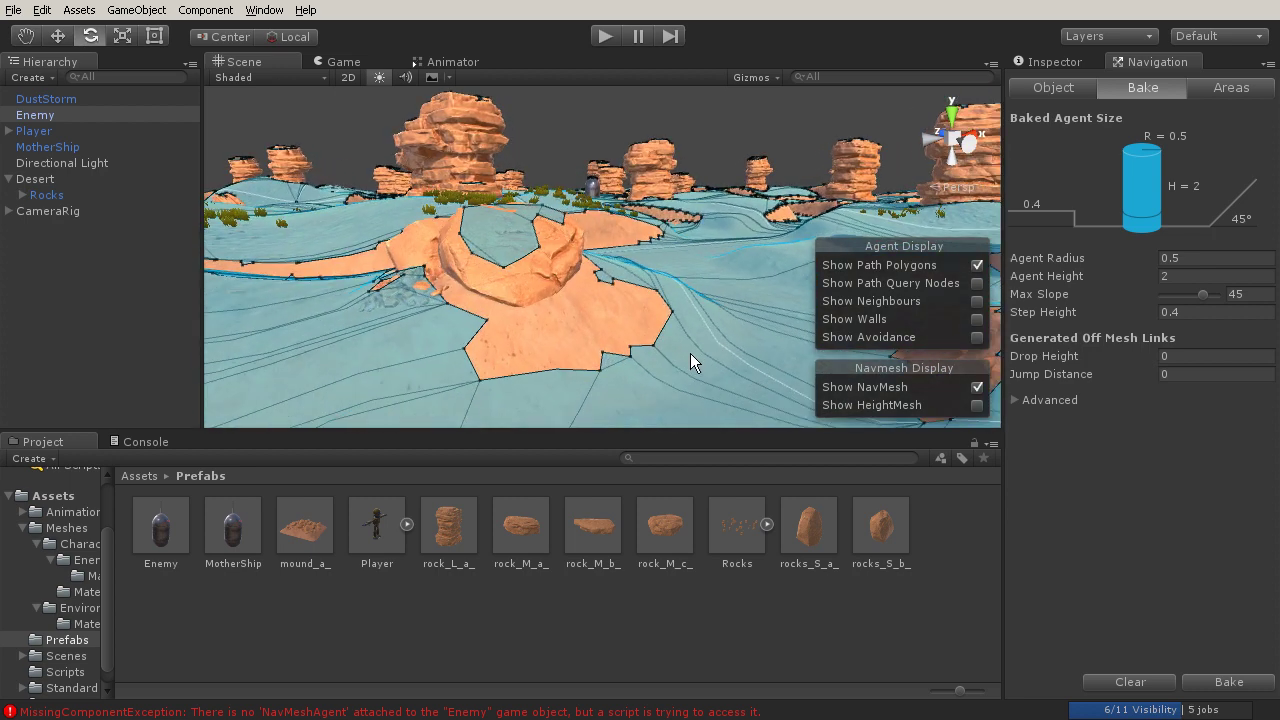
left_click_drag(531, 268, 812, 393, "alt")
left_click_drag(475, 298, 206, 289)
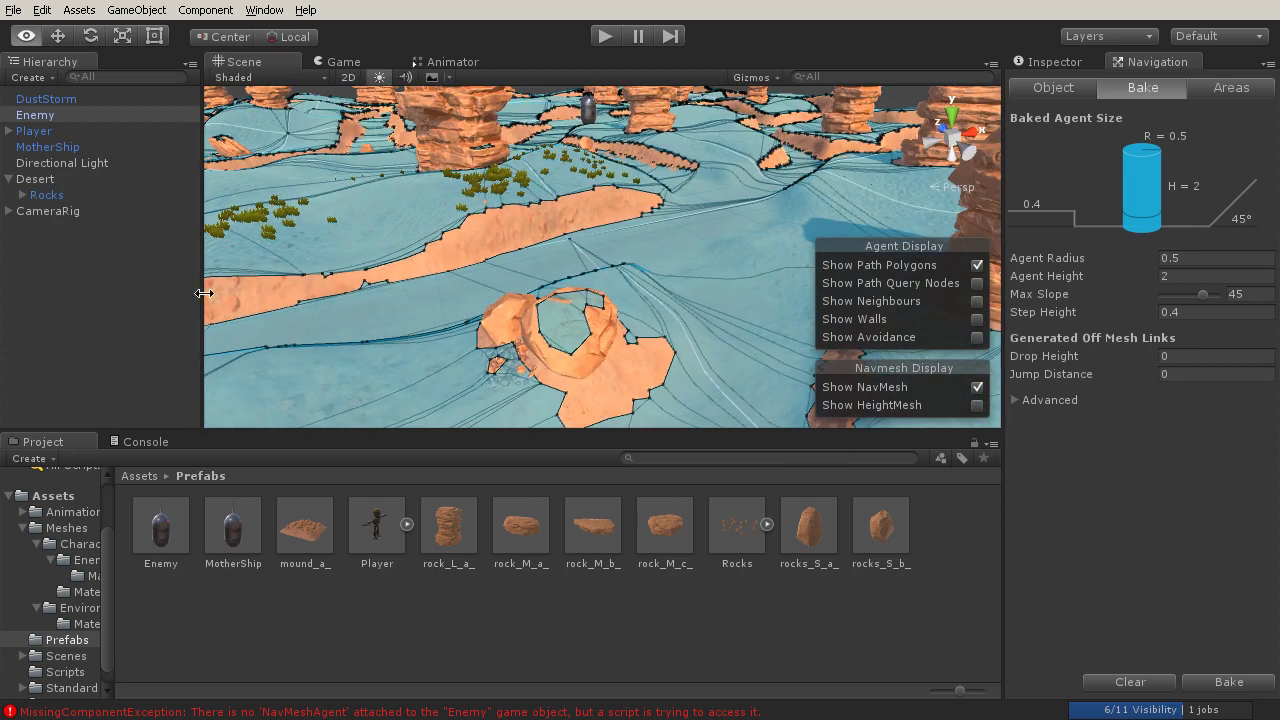
scroll(614, 357, "up", 5)
scroll(540, 315, "down", 6)
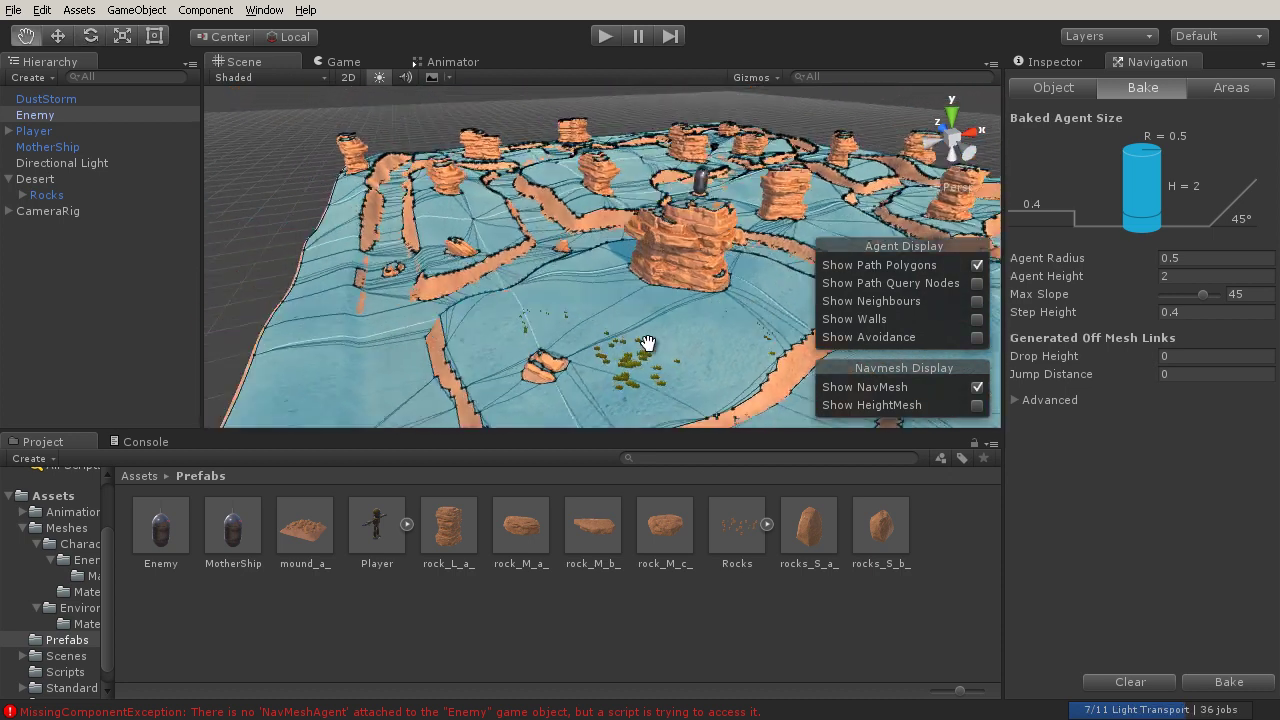
Orbit across the terrain, rock pillars and Enemy capsule to check the navmesh coverage.
left_click_drag(545, 325, 688, 307, "alt")
scroll(688, 307, "up", 10)
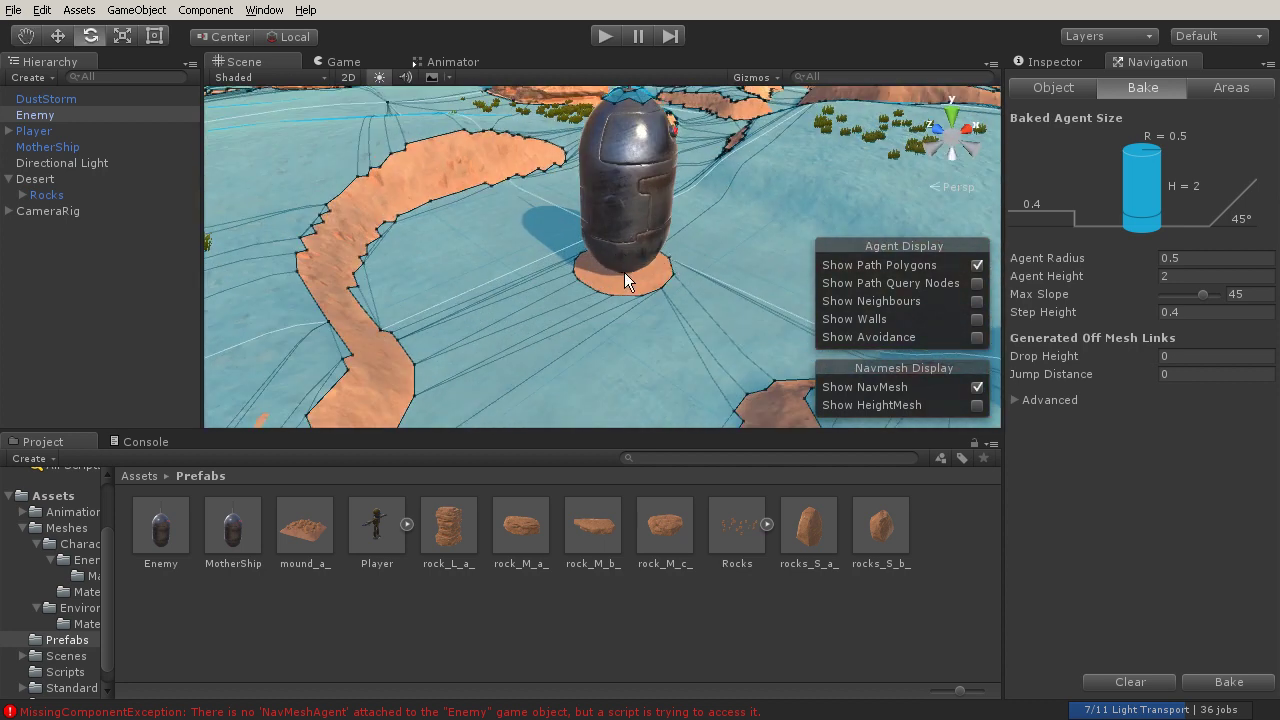
left_click_drag(624, 280, 393, 203, "alt")
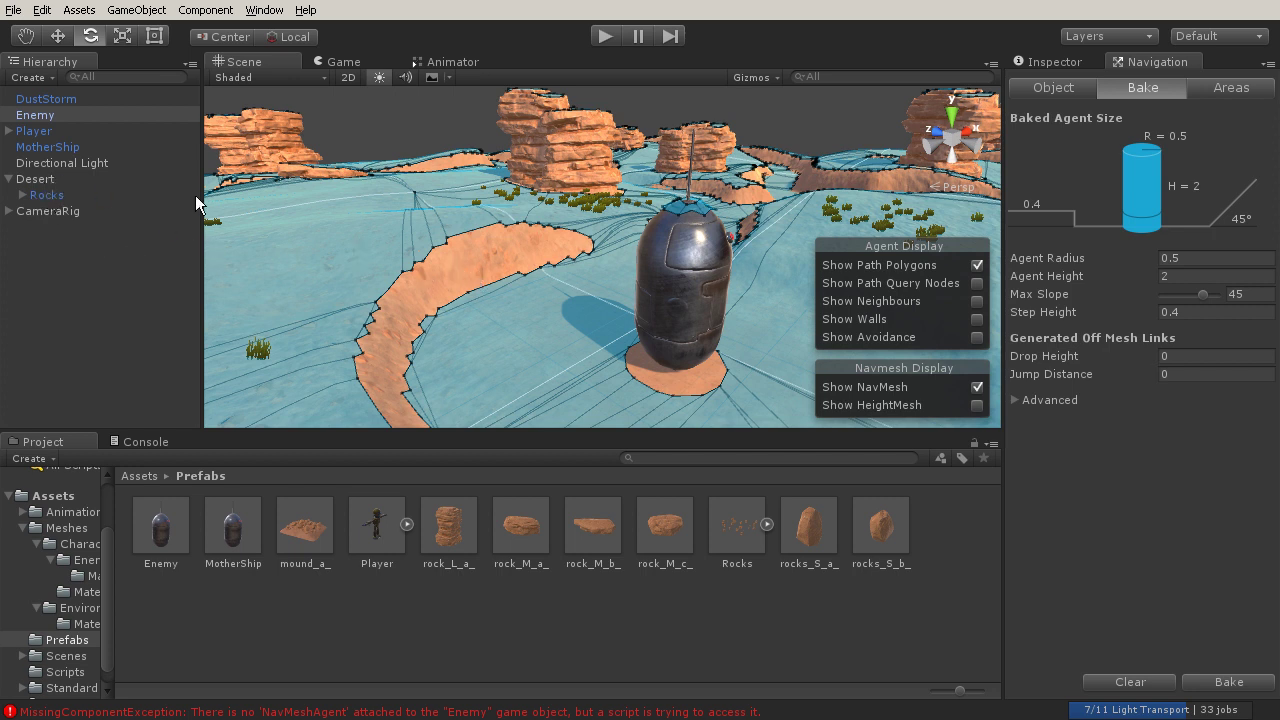
left_click_drag(470, 275, 496, 315, "alt")
scroll(587, 284, "down", 10)
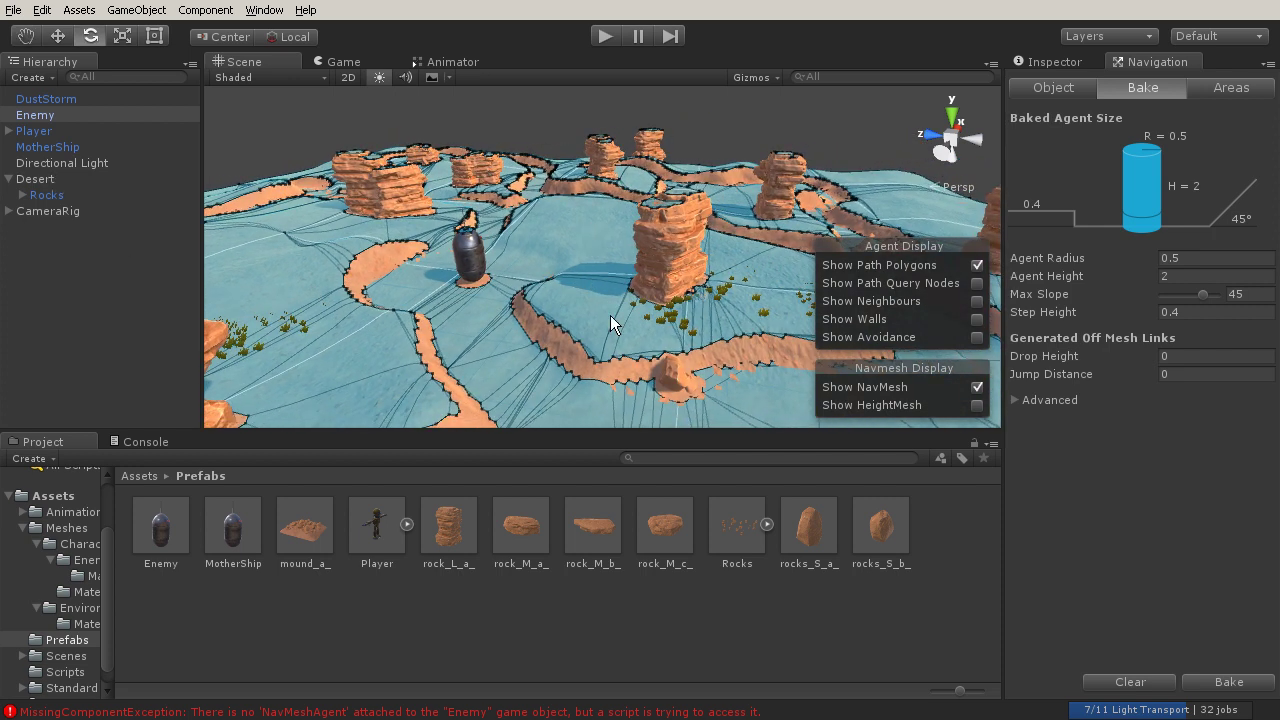
left_click_drag(533, 284, 365, 343, "alt")
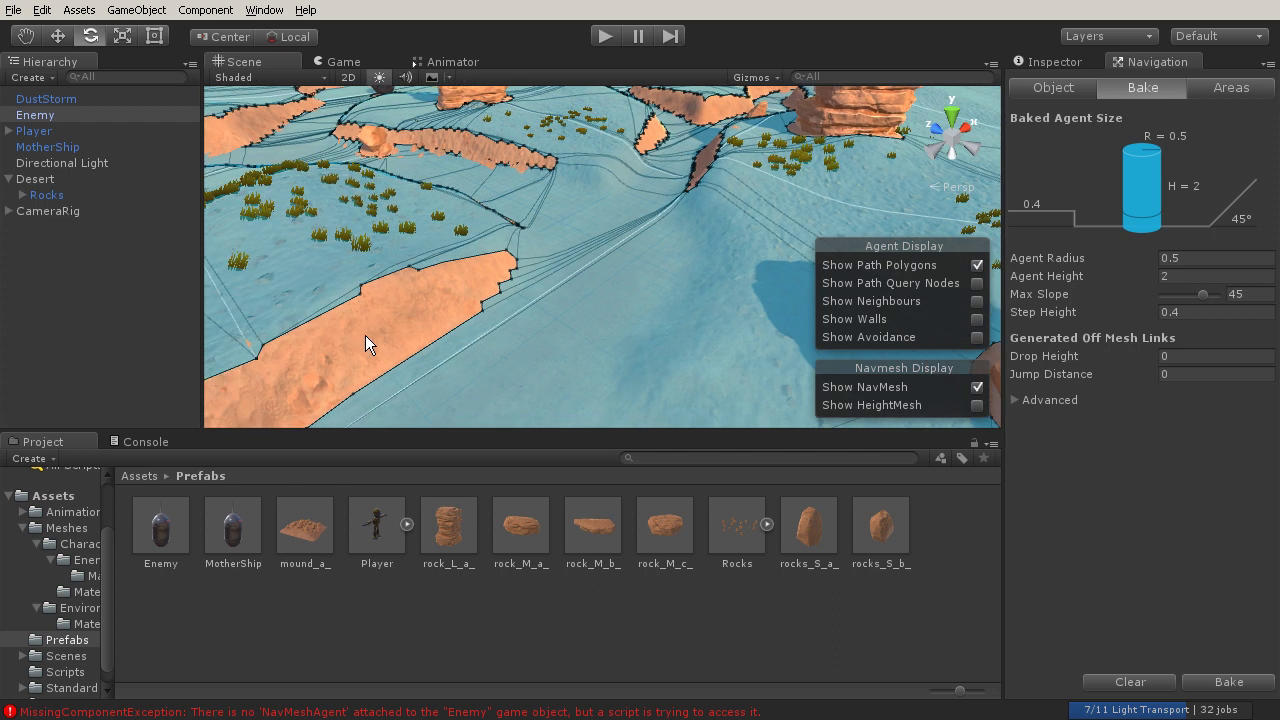
Enter Play mode and walk the Player around with A, D and W while the Enemy chases.
left_click(609, 38)
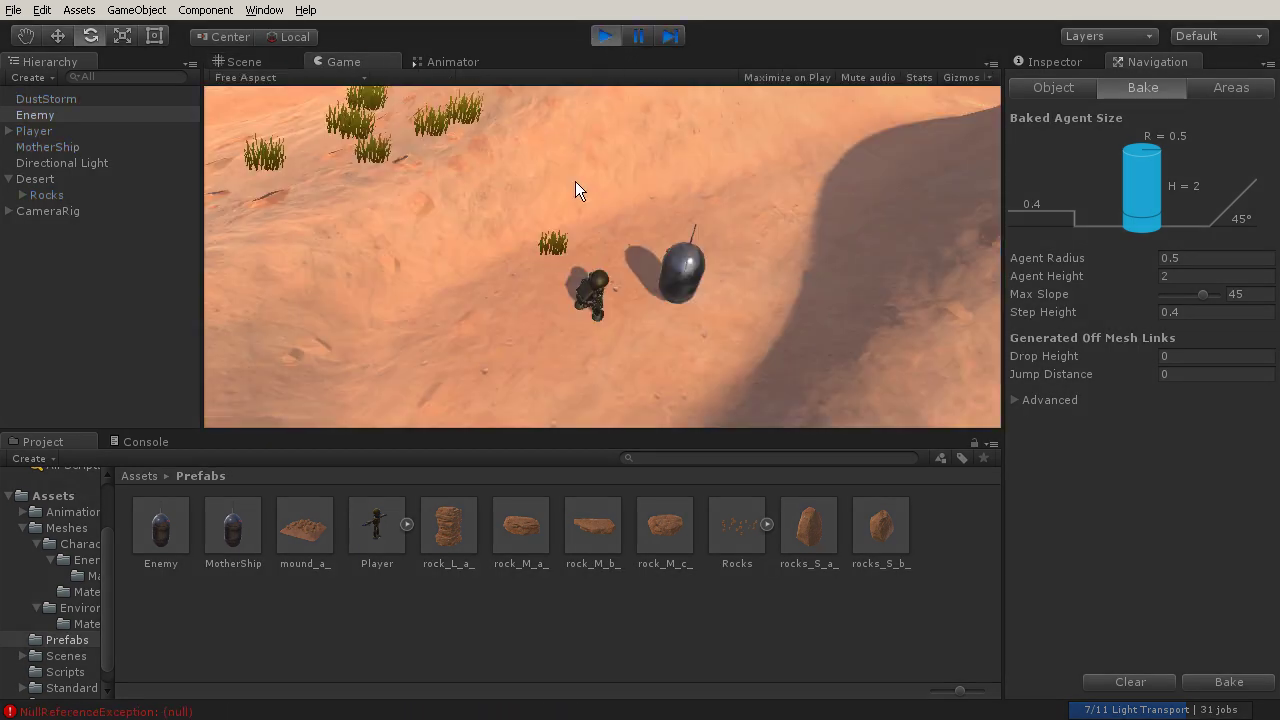
key("a")
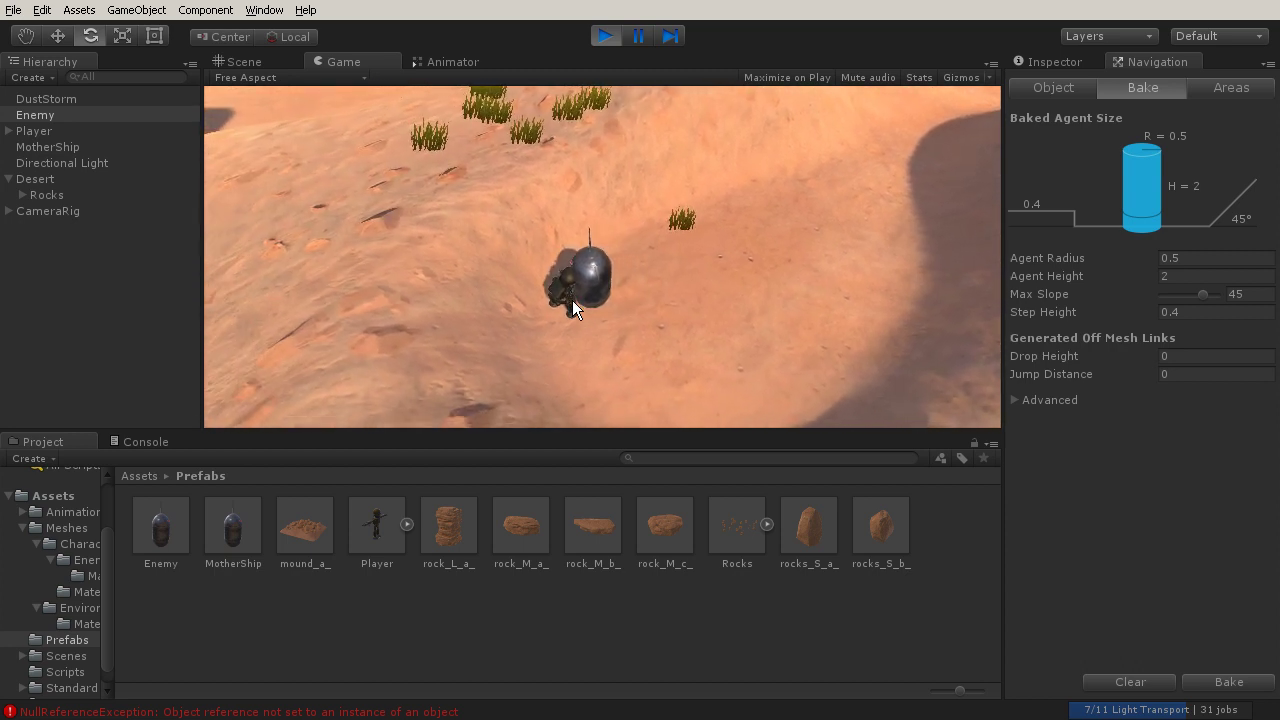
key("d")
key("d")
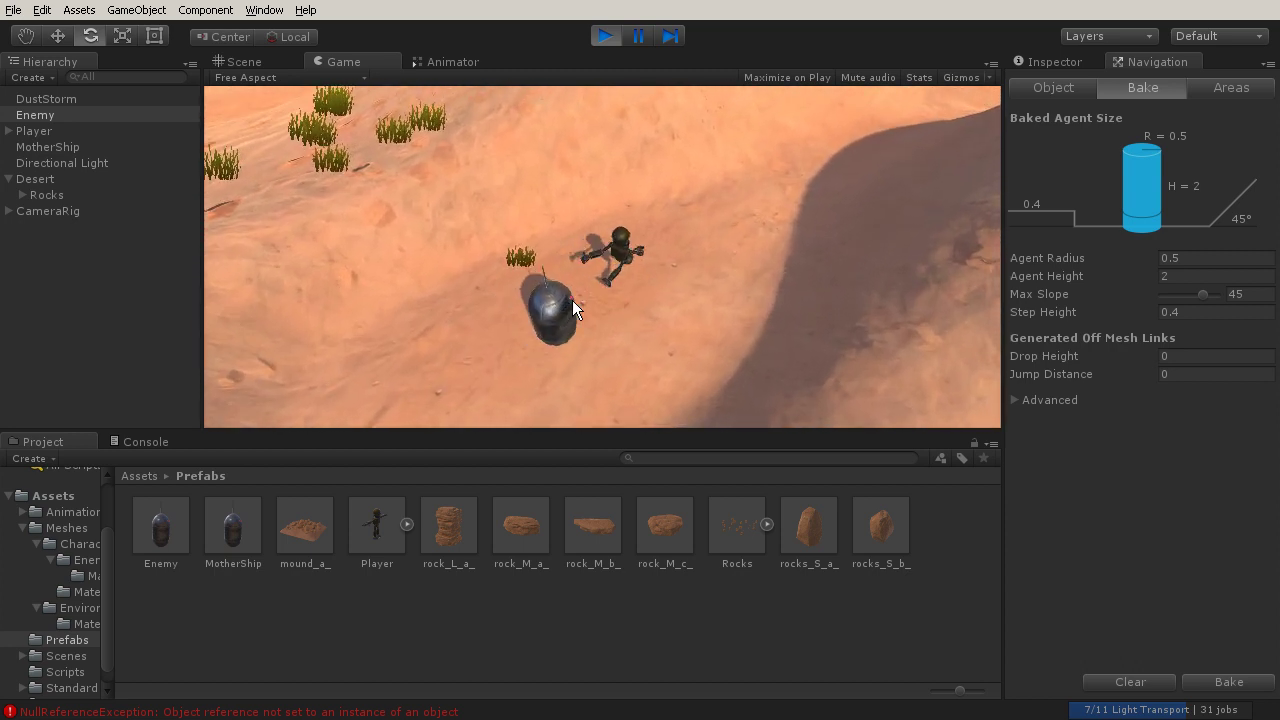
key("w")
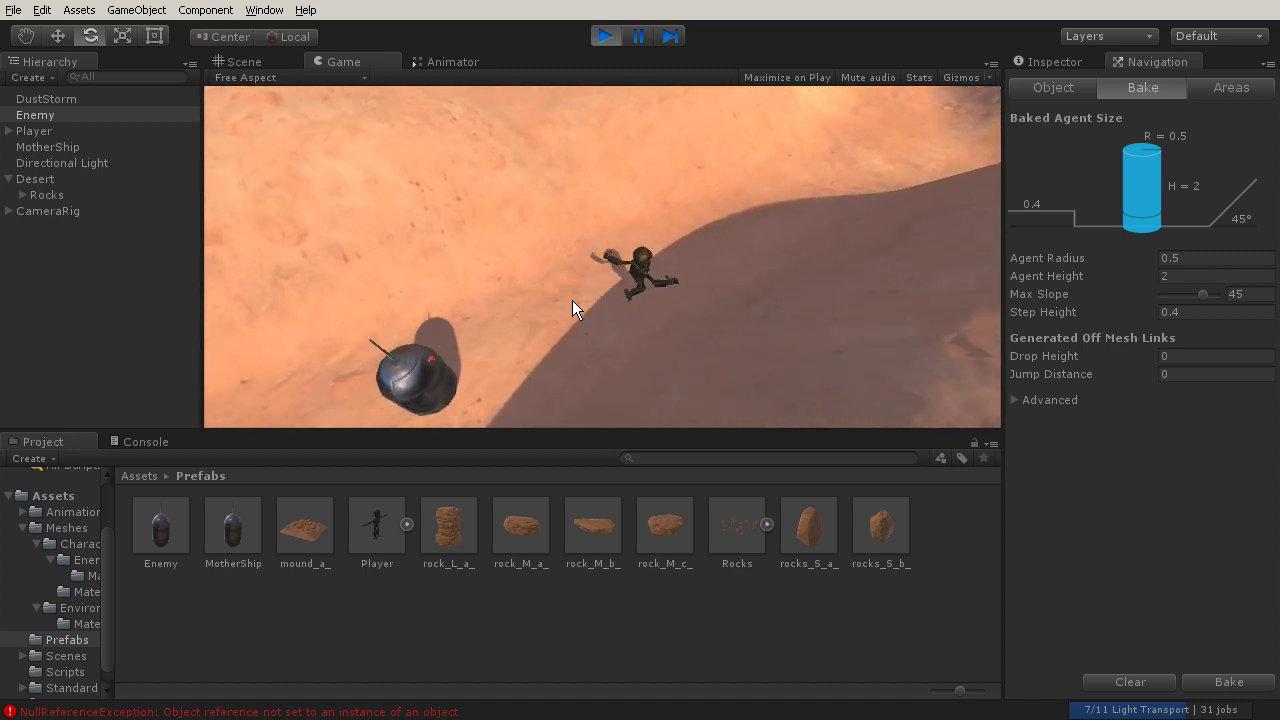
key("d")
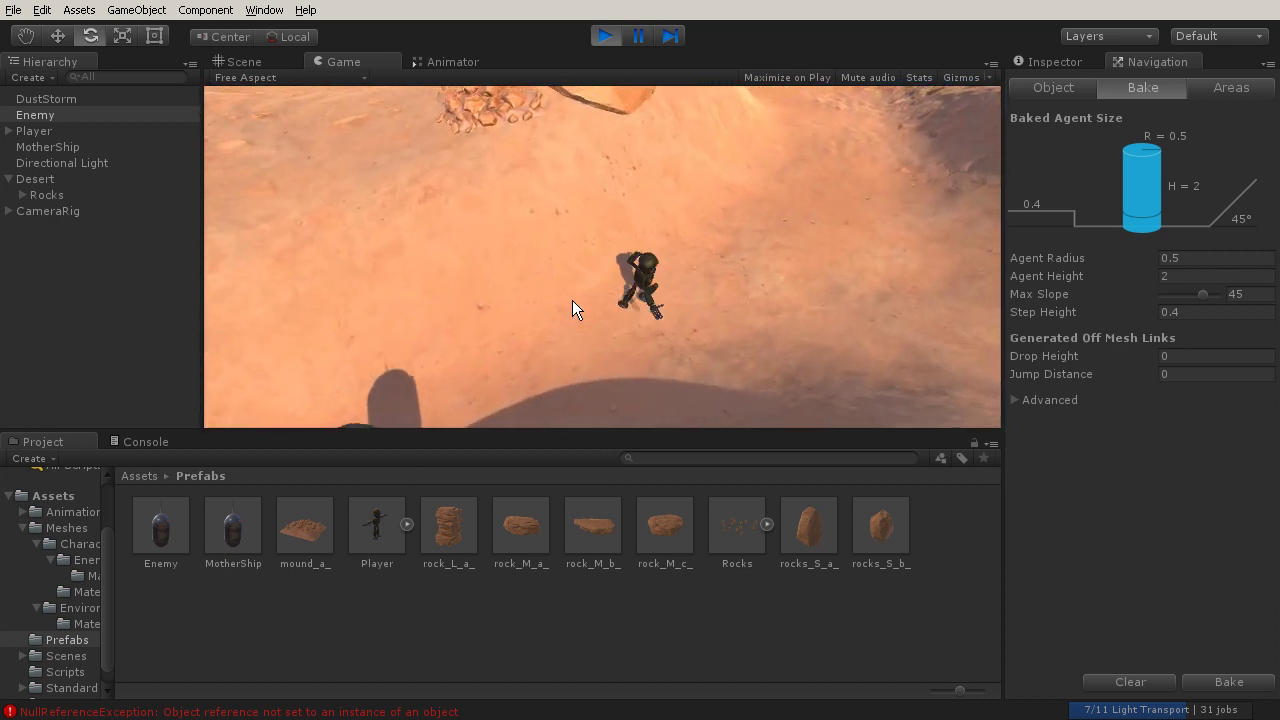
key("w")
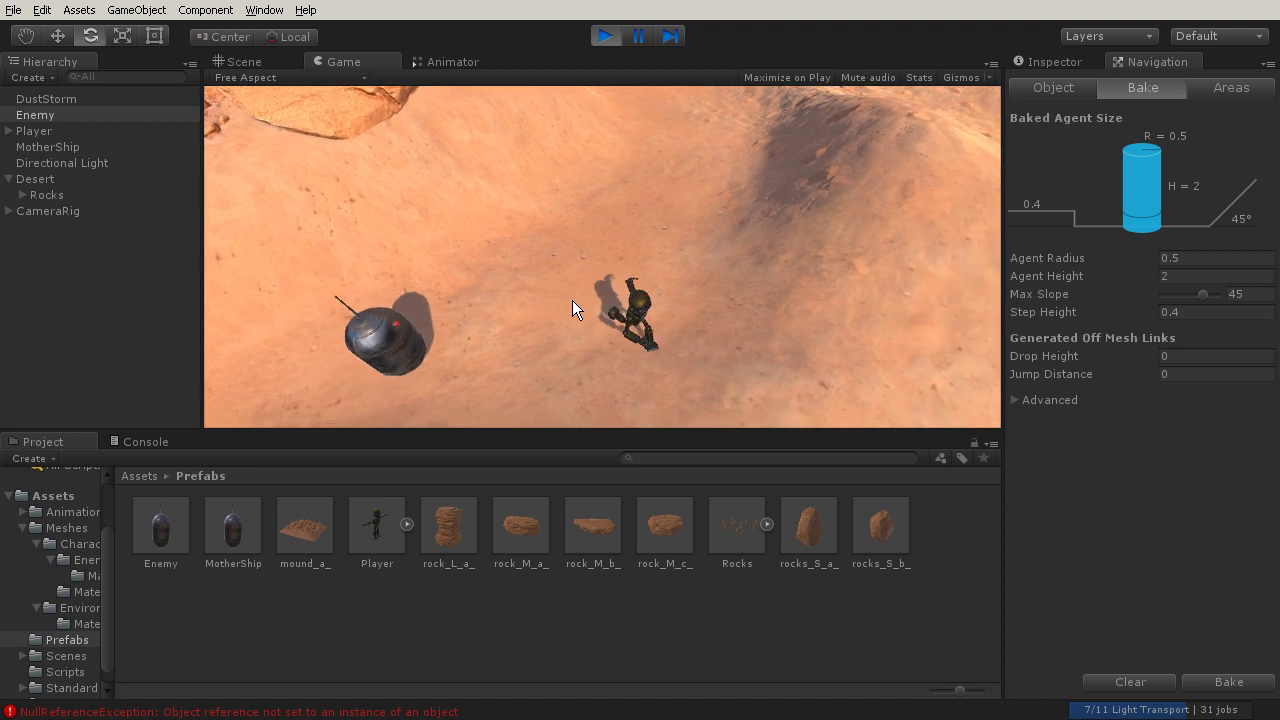
key("w")
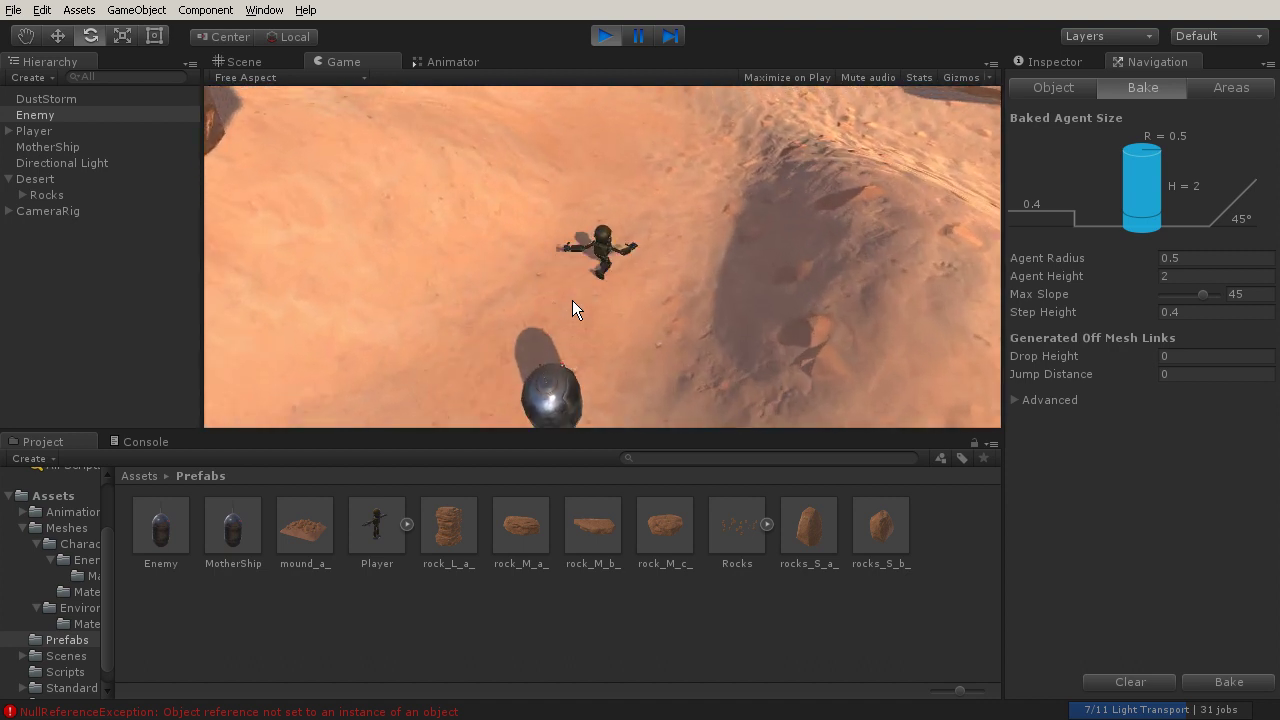
key("w")
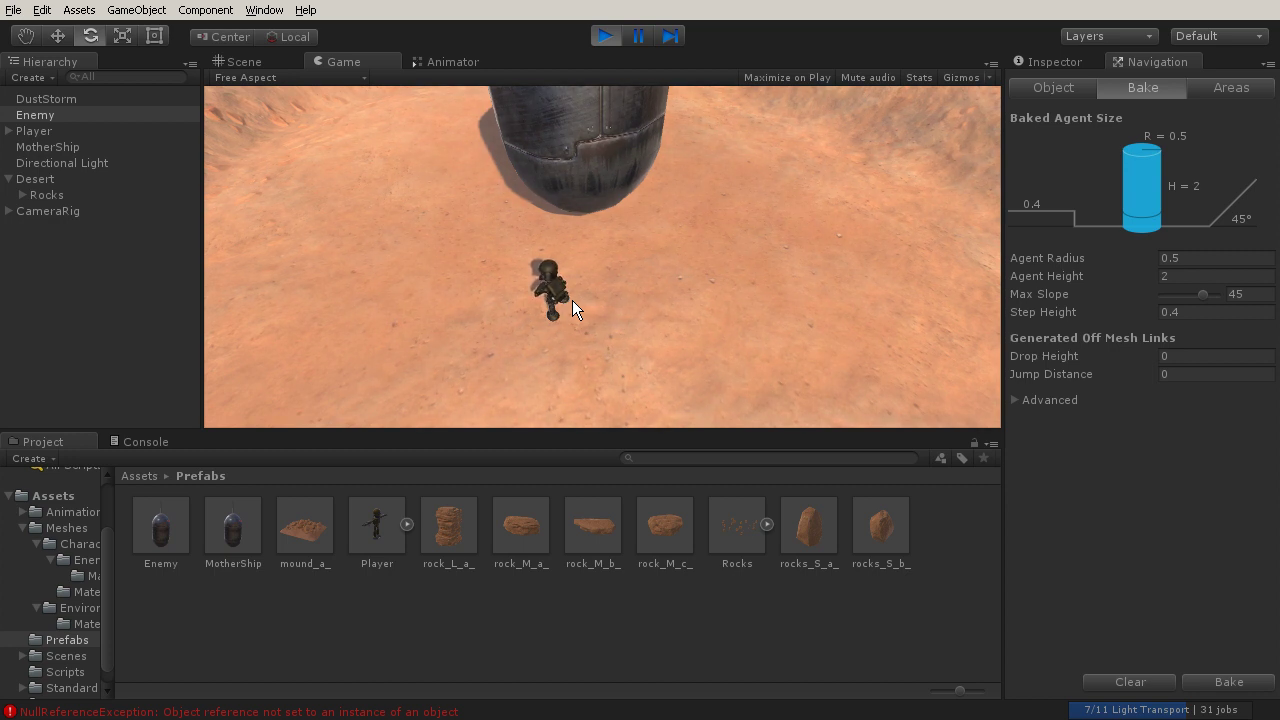
Stop play mode and open the Console showing the MotherShip null-reference errors.
left_click(605, 36)
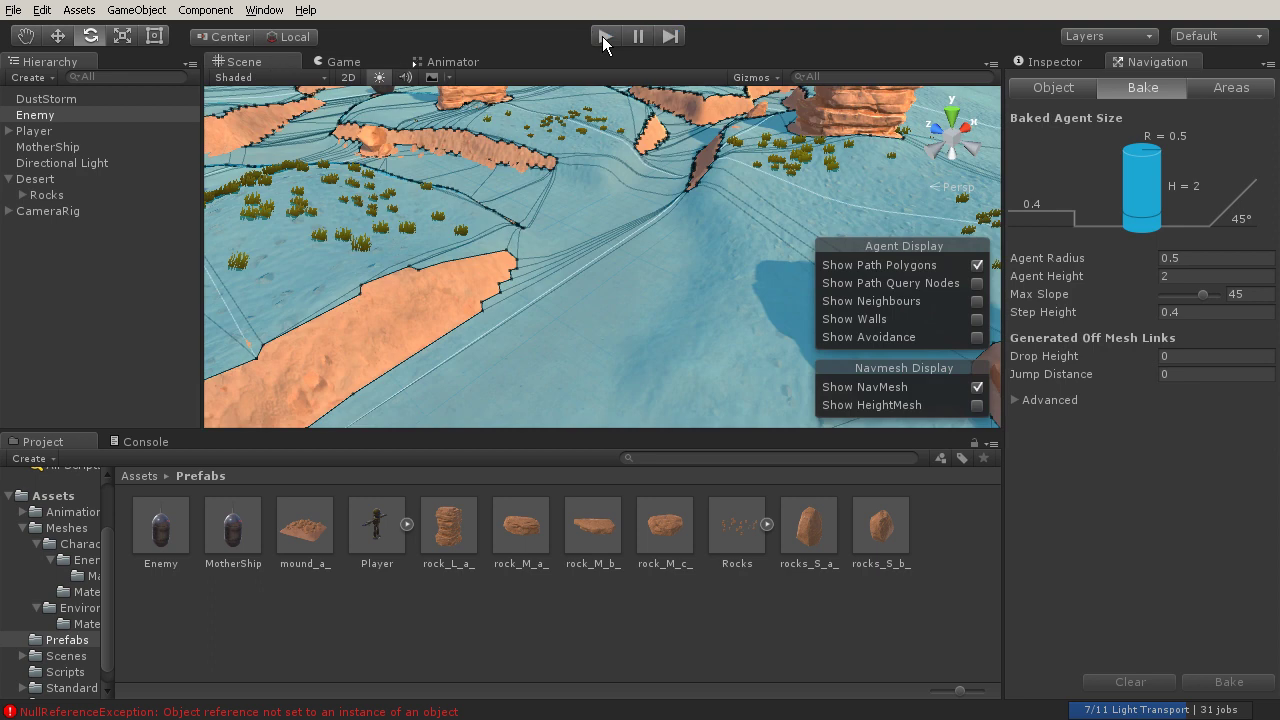
left_click(266, 712)
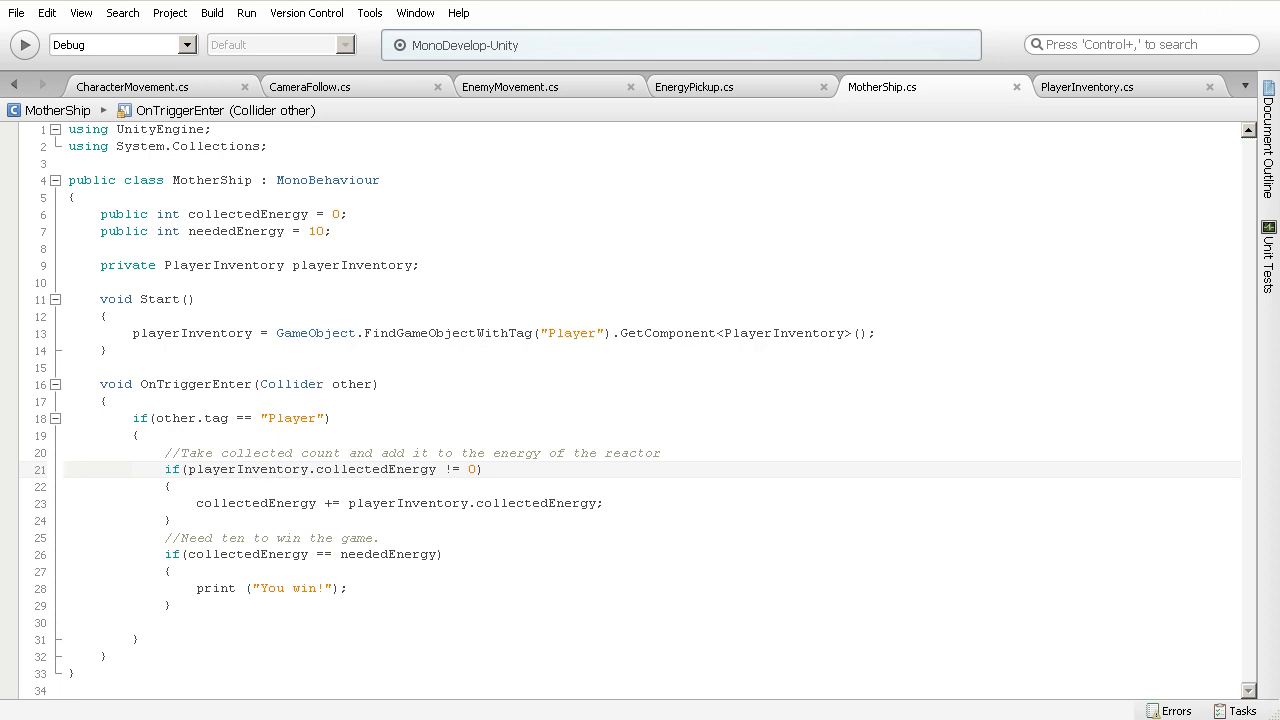
key("alt+Tab")
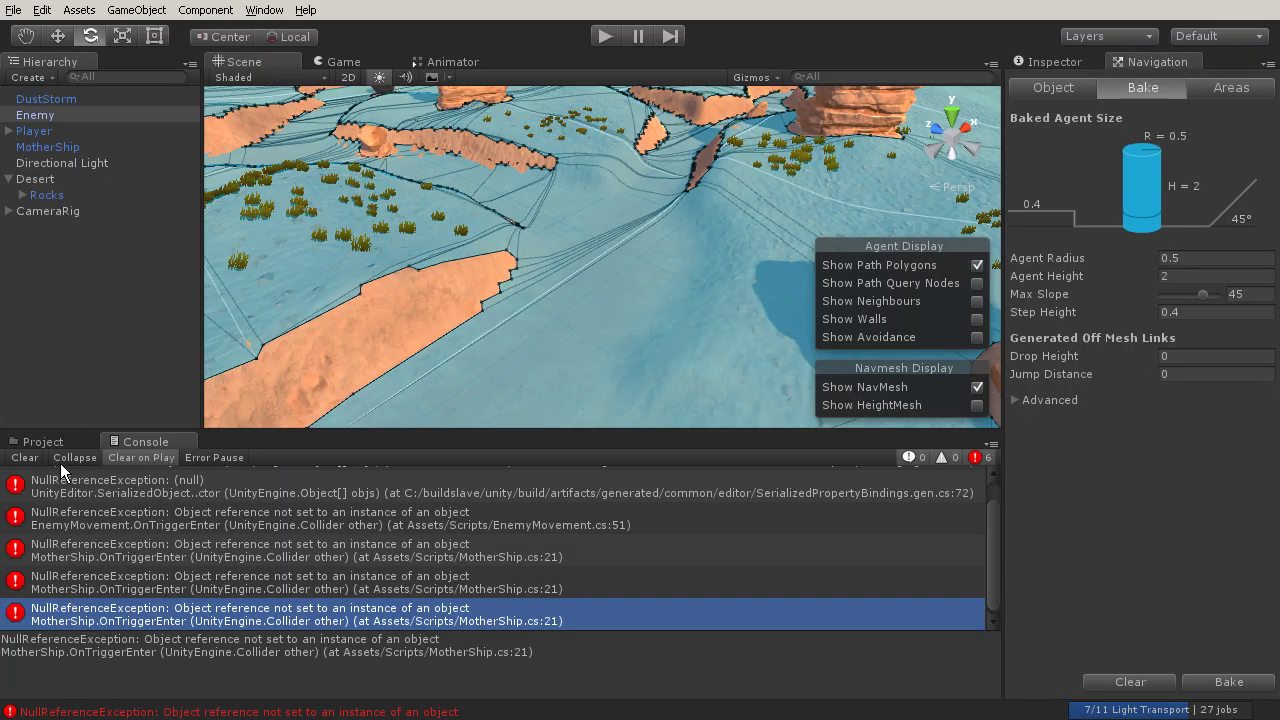
Clear the Console errors, return to the Prefabs assets, and select and frame the Player.
left_click(36, 459)
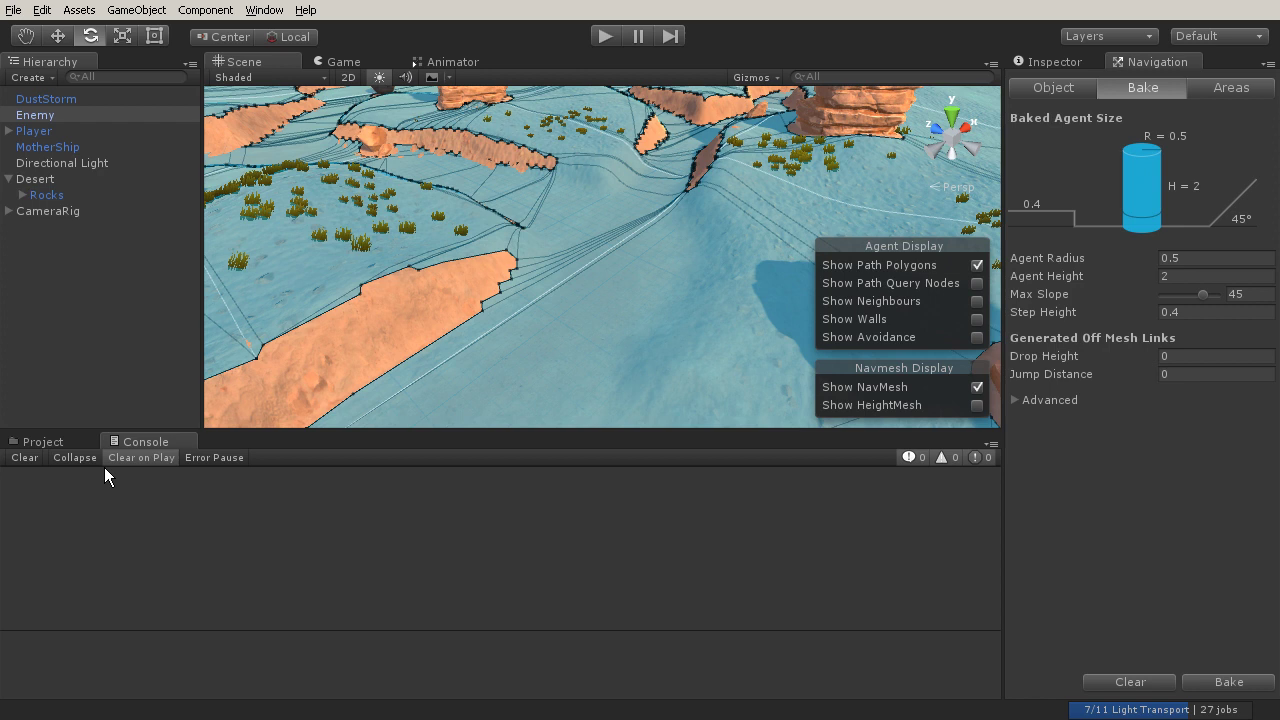
left_click(42, 441)
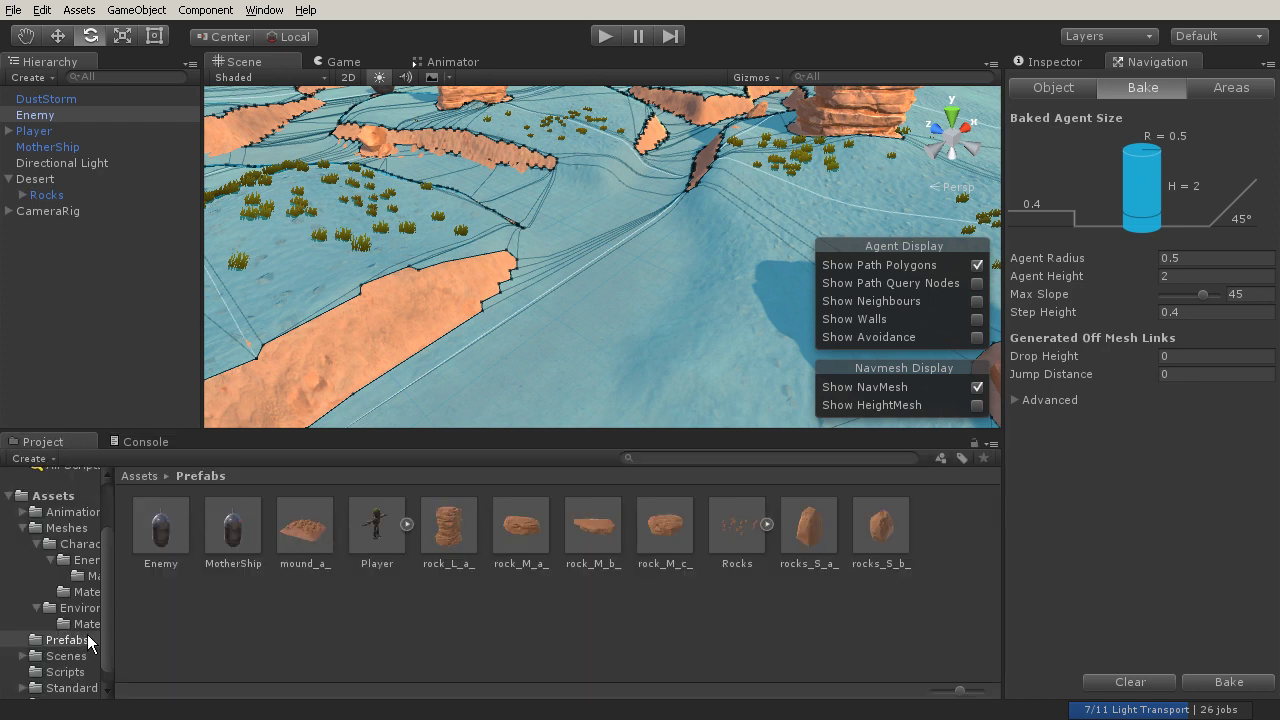
left_click(50, 133)
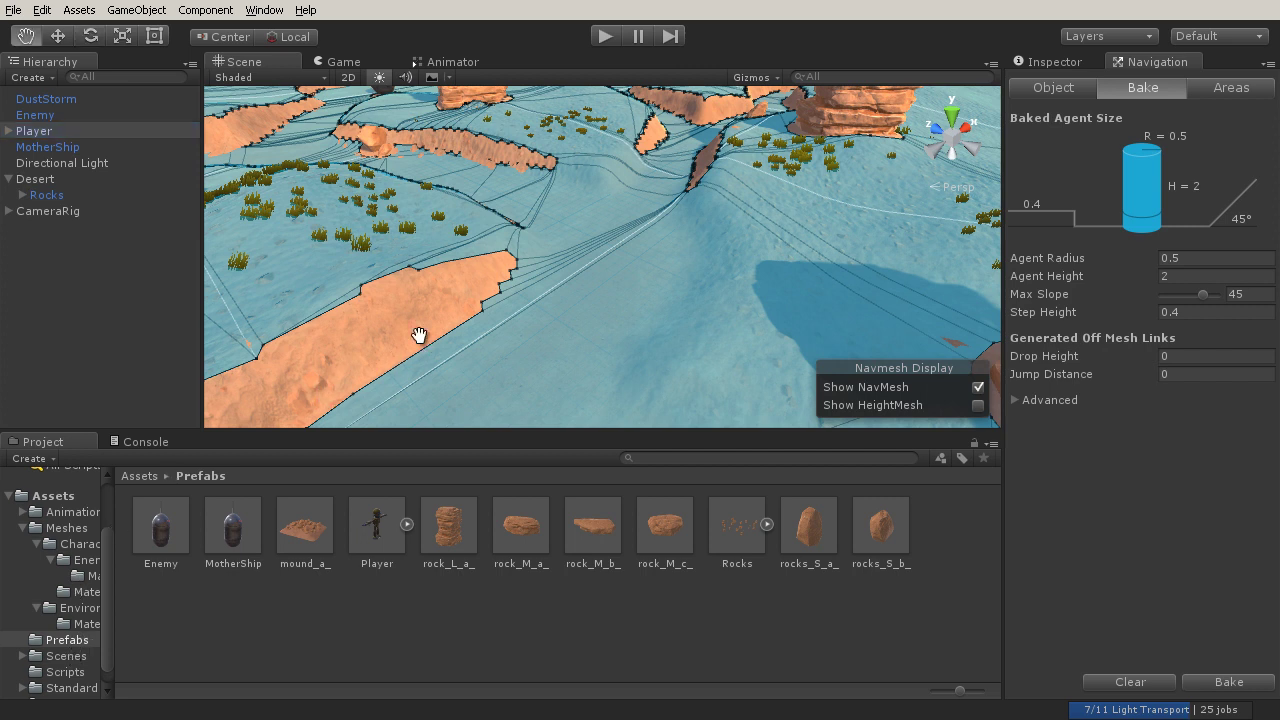
scroll(417, 334, "down", 5)
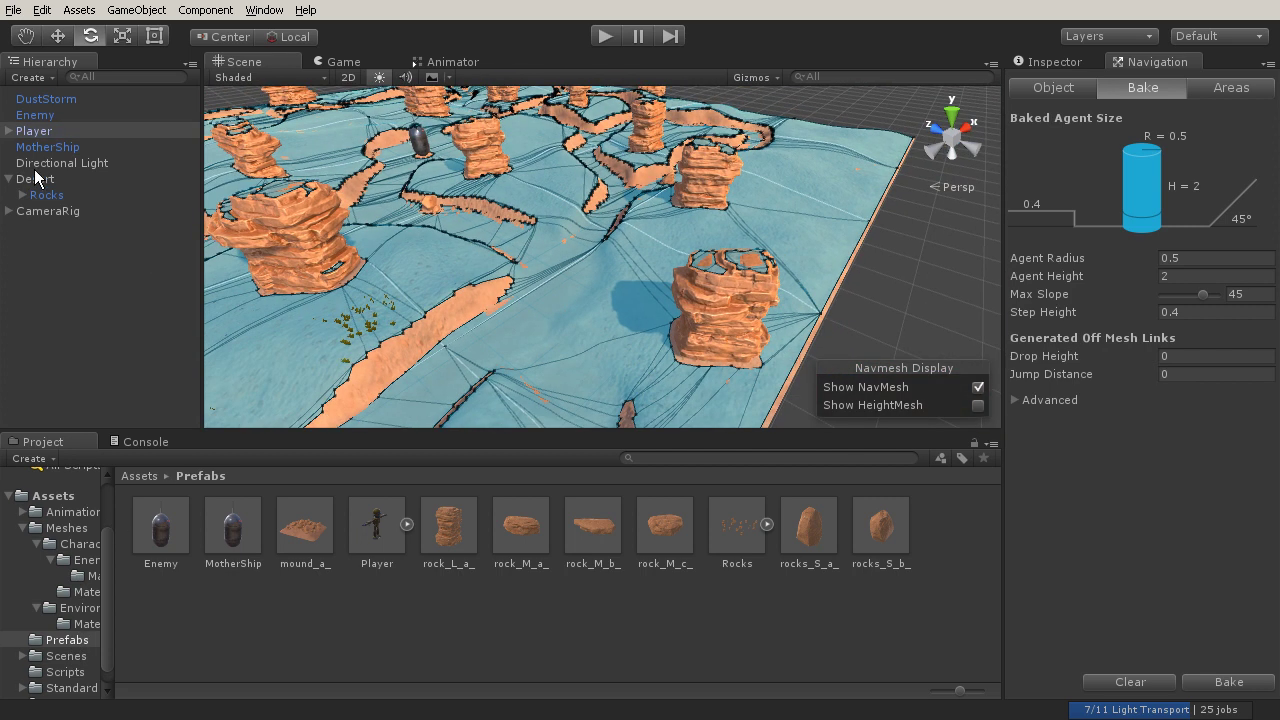
left_click(84, 248)
key("q")
key("e")
key("f")
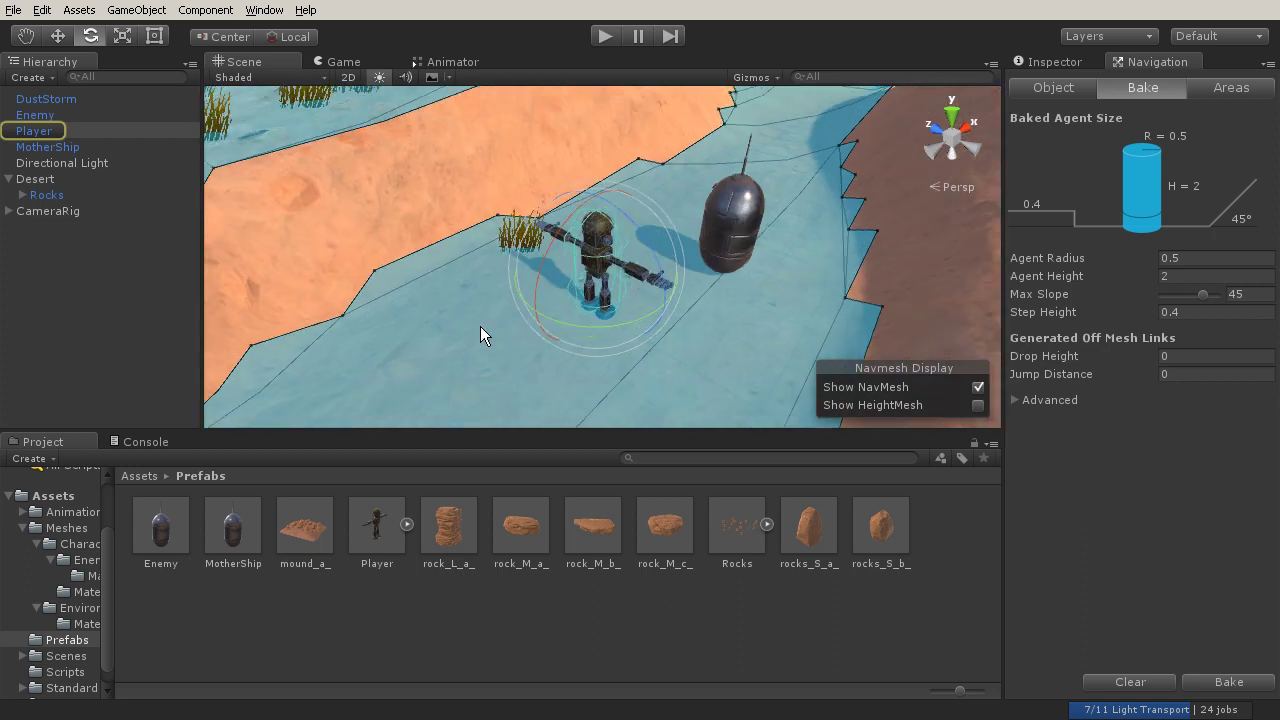
Add the Player Inventory script (Collected Energy 0) to the Player and start Play mode.
left_click(1052, 67)
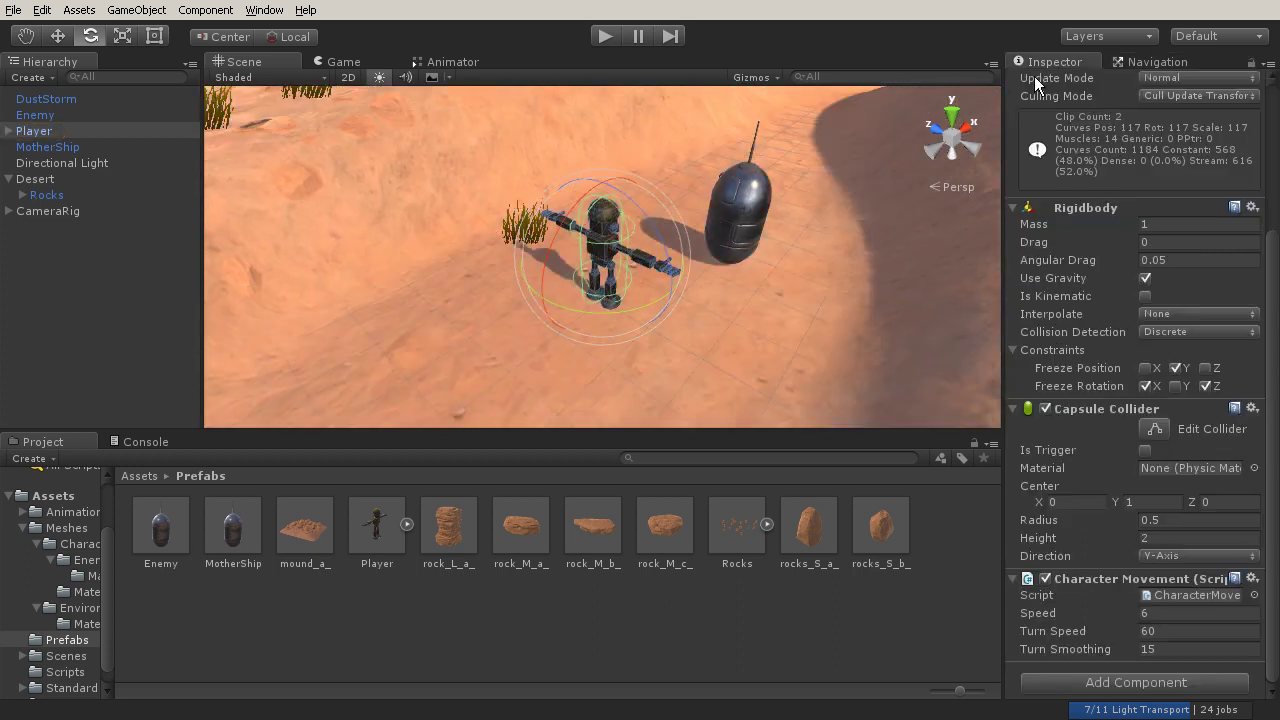
left_click(1143, 682)
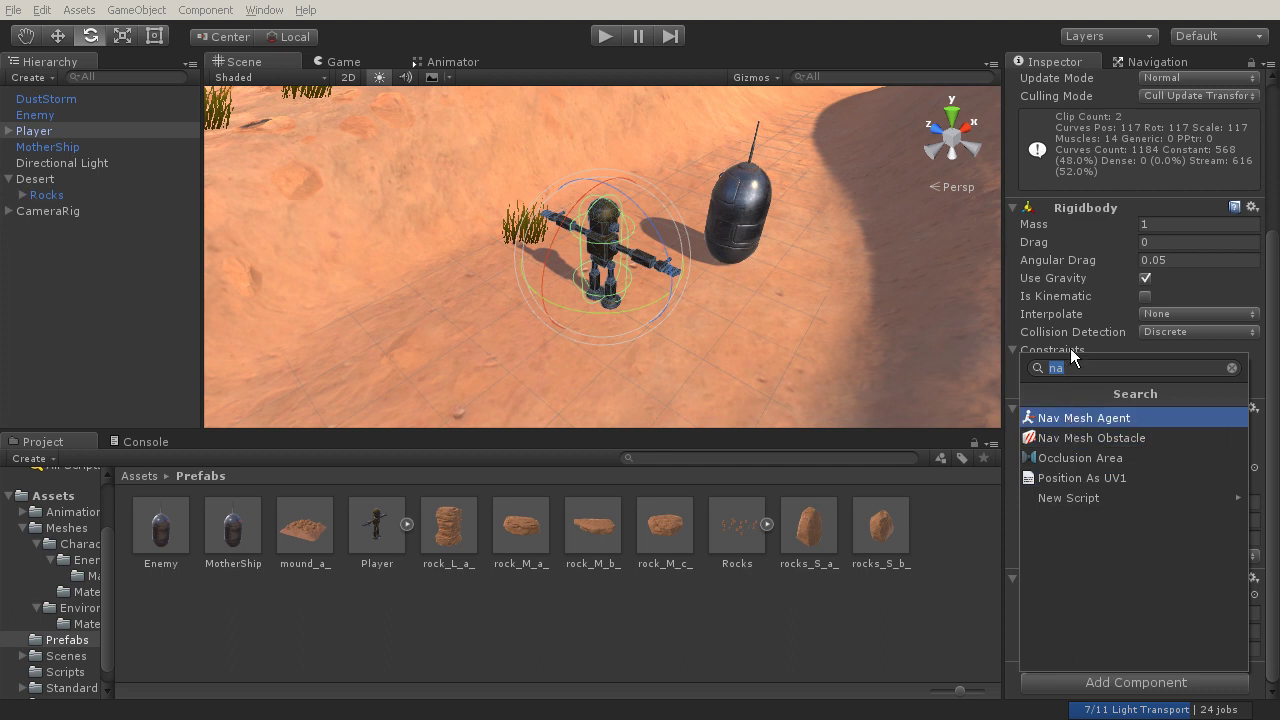
key("BackSpace")
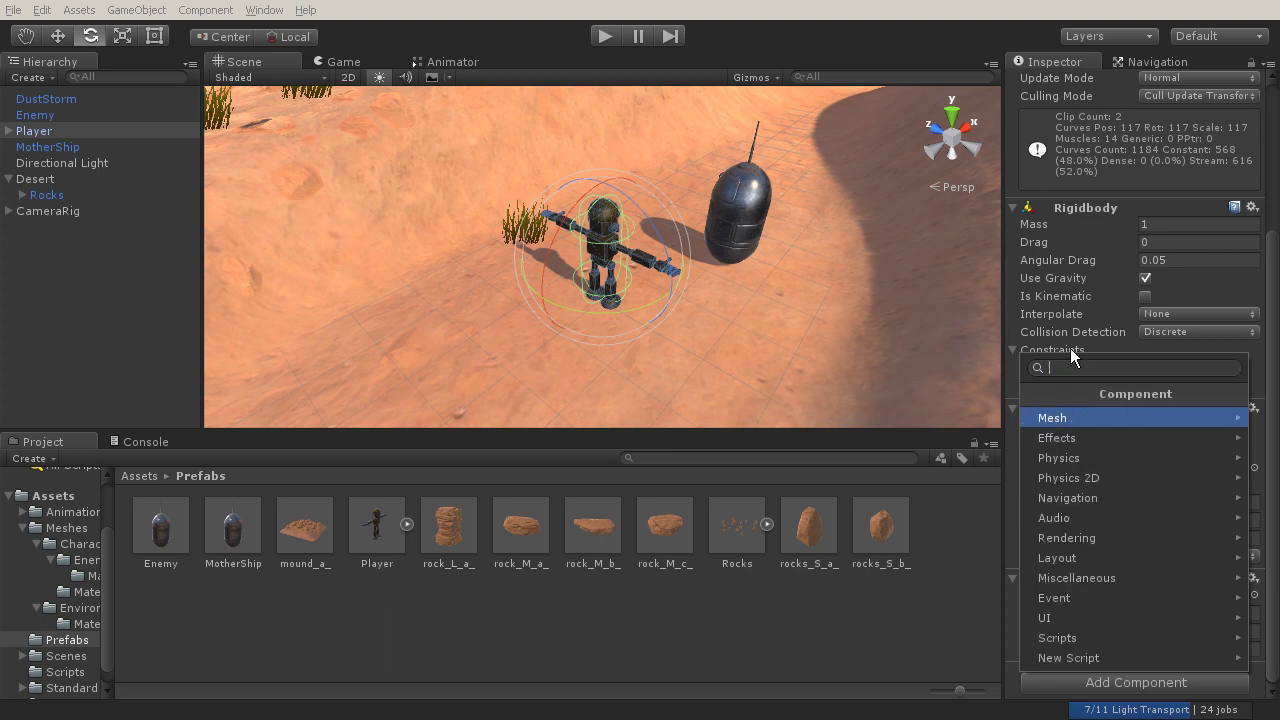
left_click(1091, 639)
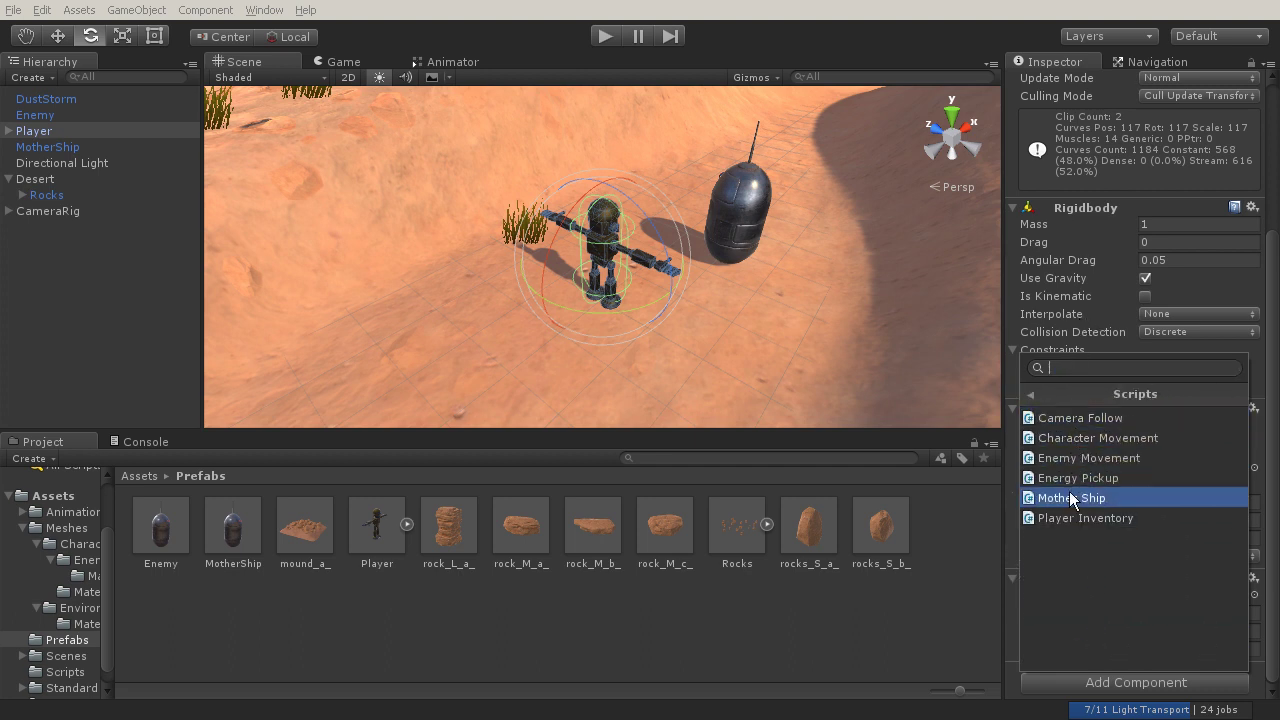
left_click(1075, 518)
scroll(1063, 543, "down", 2)
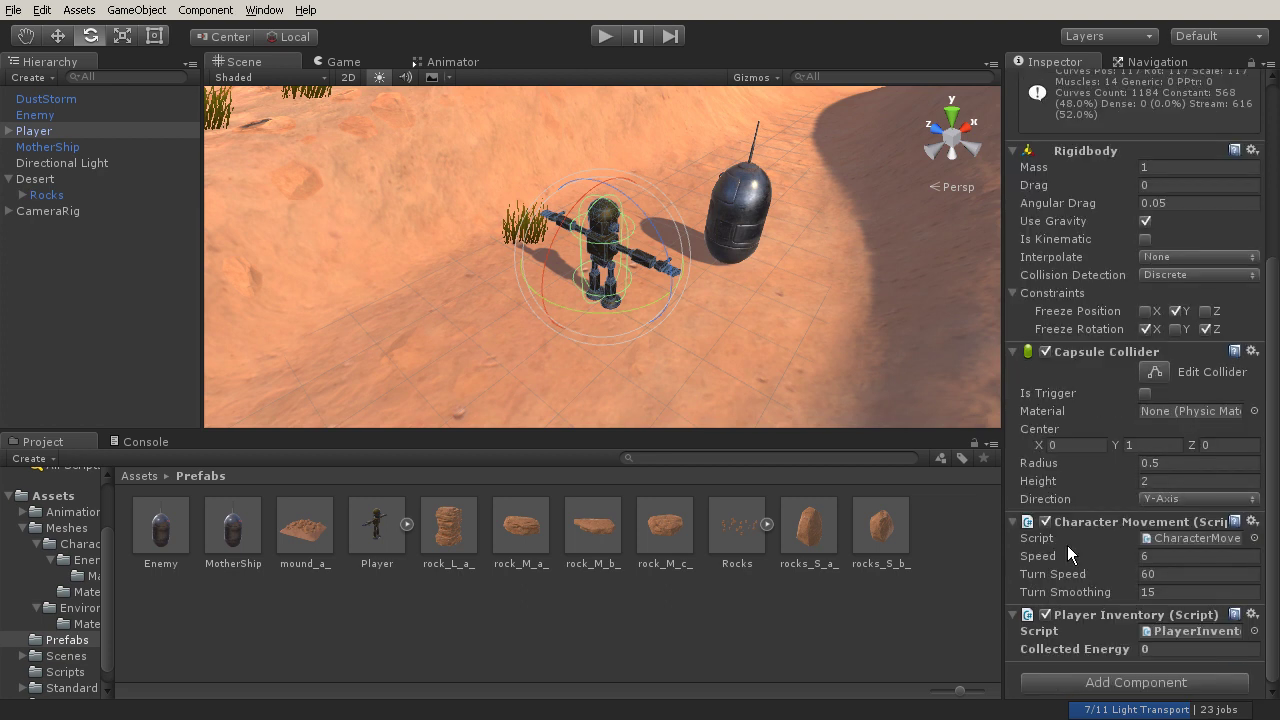
left_click(606, 37)
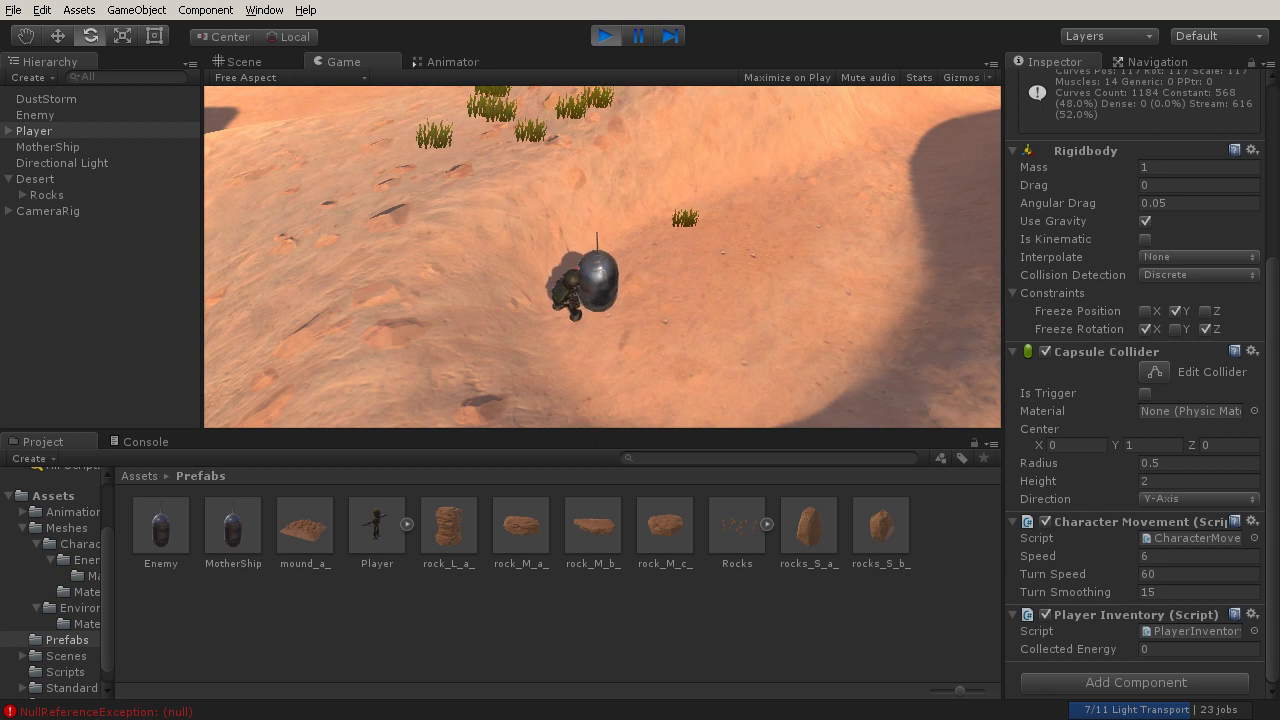
Stop the play test, inspect the latest Console error, and return to the Prefabs folder.
left_click(603, 38)
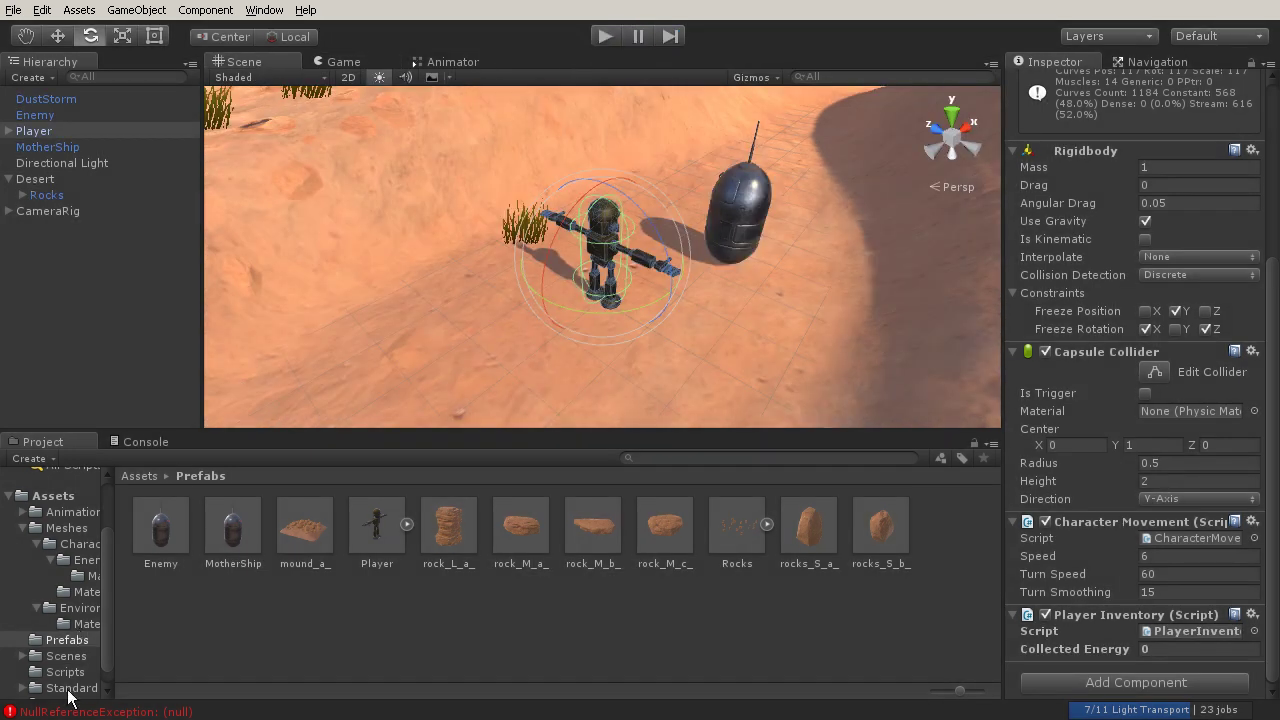
left_click(98, 712)
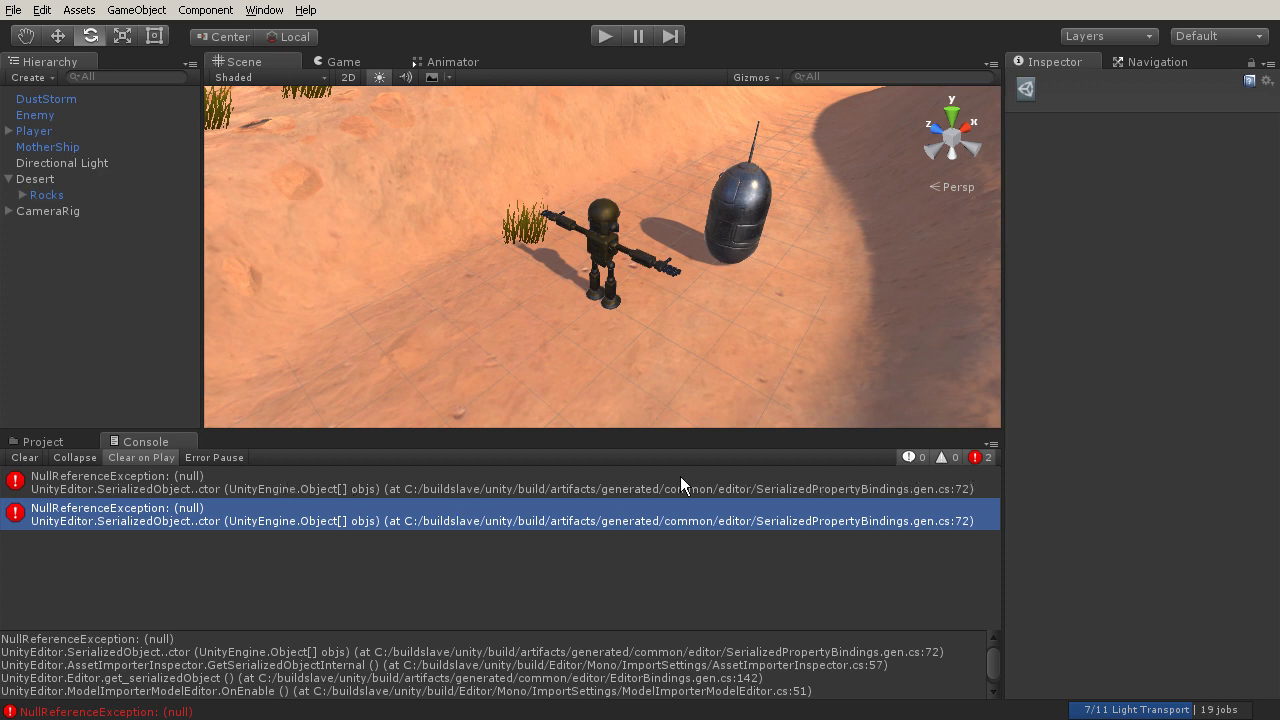
left_click(45, 440)
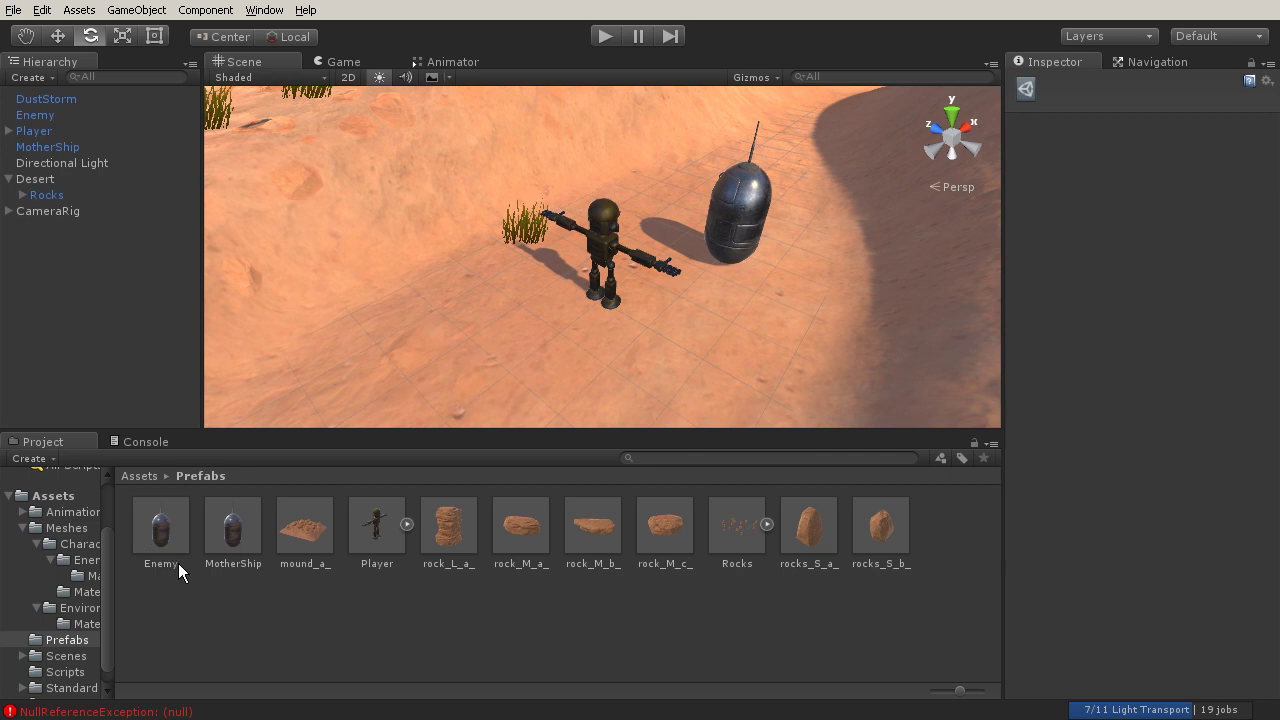